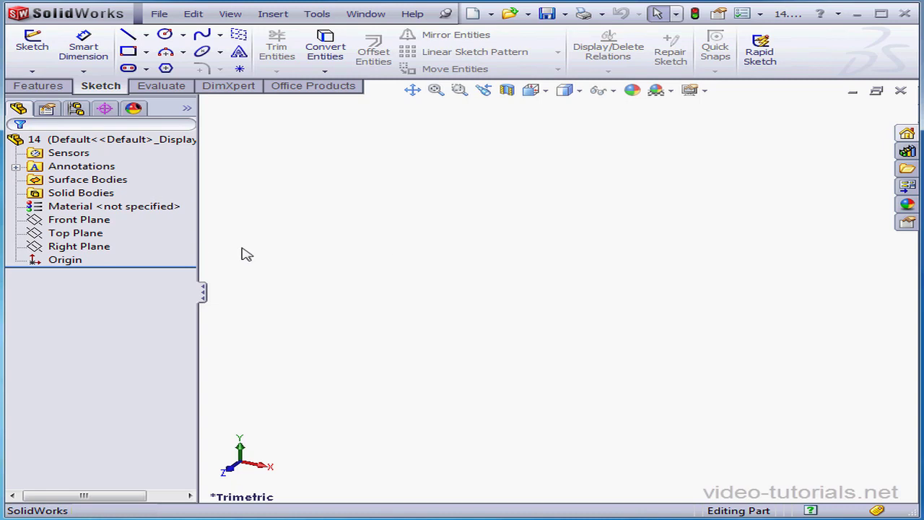
Start a new sketch on the Top Plane
{"action": "right_click", "coordinate": [88, 232]}
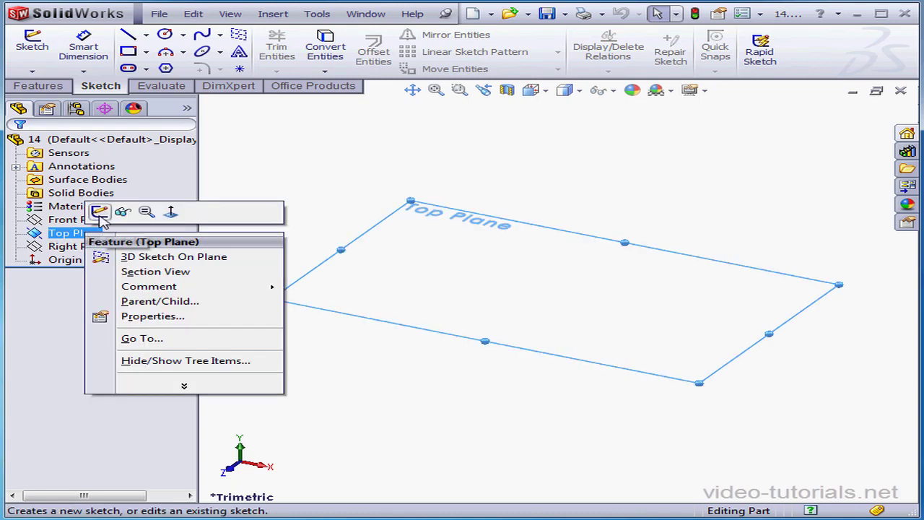
{"action": "left_click", "coordinate": [99, 213]}
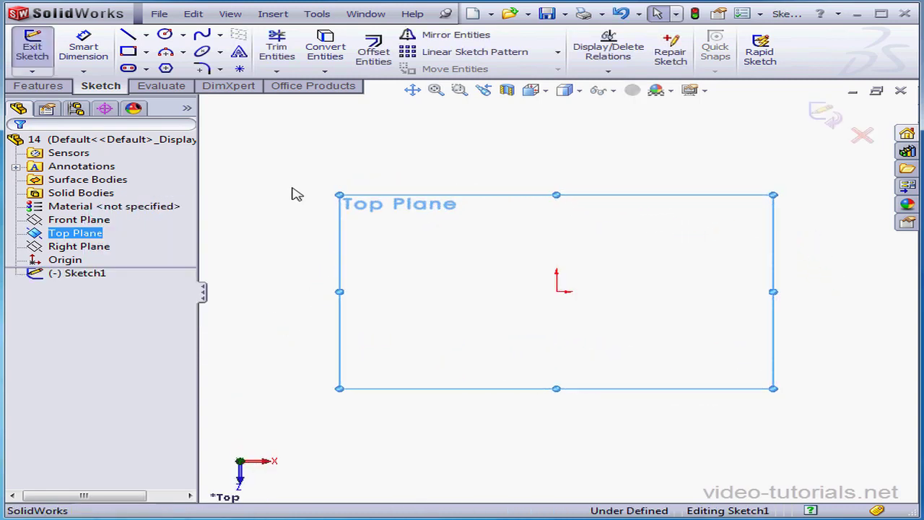
{"action": "left_click", "coordinate": [259, 146]}
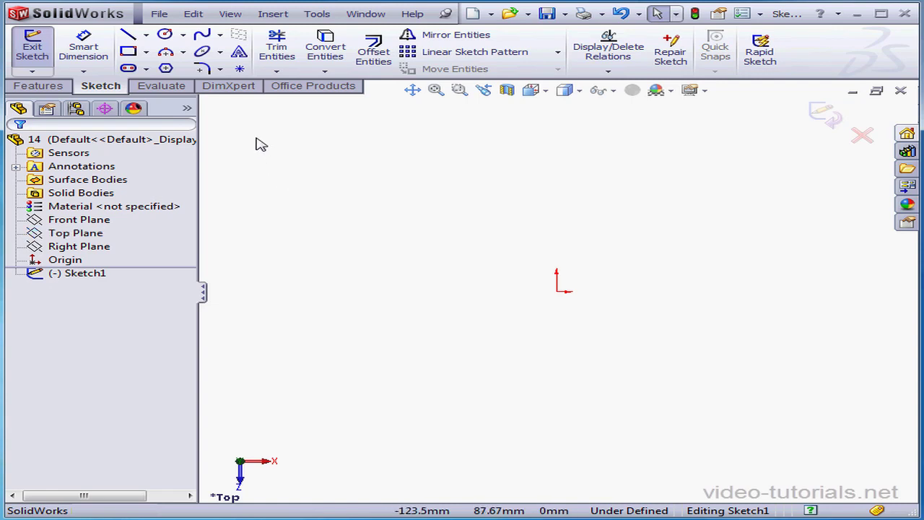
Draw a corner rectangle from the origin, about 80 × 67 mm
{"action": "left_click", "coordinate": [128, 53]}
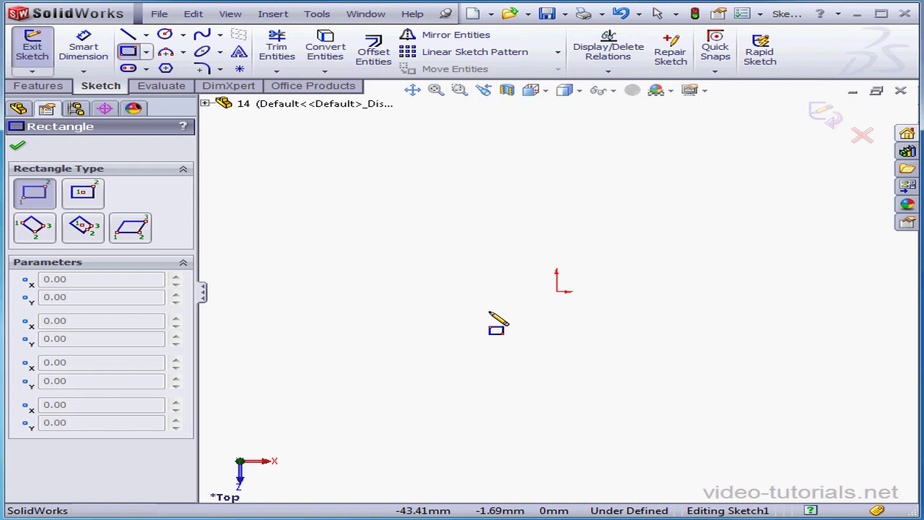
{"action": "left_click", "coordinate": [556, 292]}
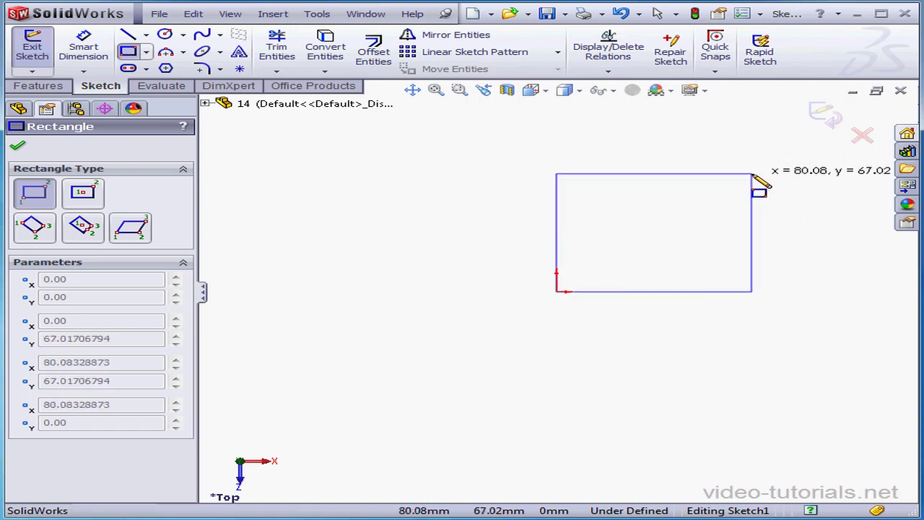
{"action": "left_click", "coordinate": [752, 174]}
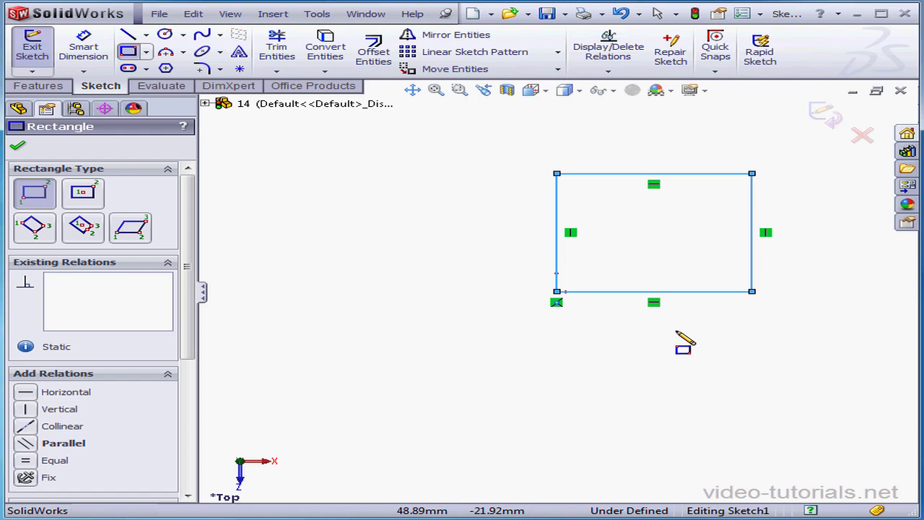
{"action": "right_click", "coordinate": [624, 328]}
Add an Equal relation between the rectangle's bottom and right edges
{"action": "left_click", "coordinate": [674, 337]}
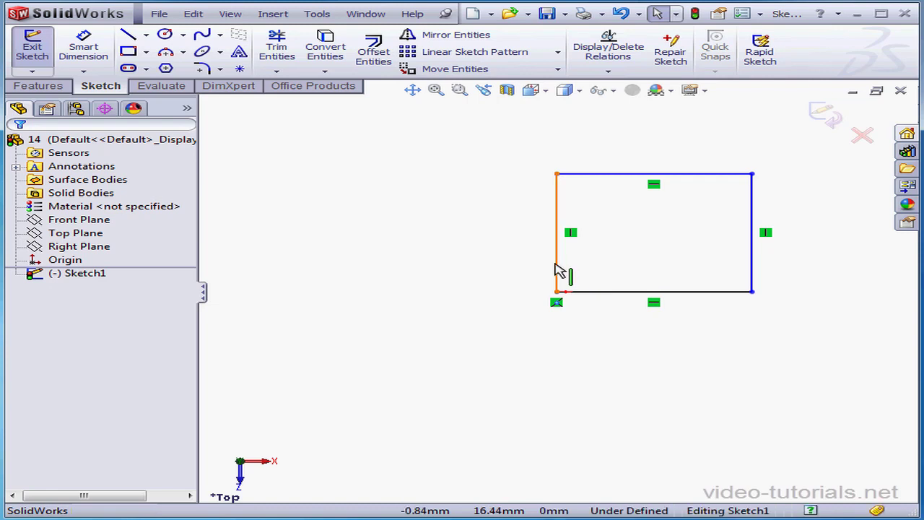
{"action": "left_click", "coordinate": [633, 293]}
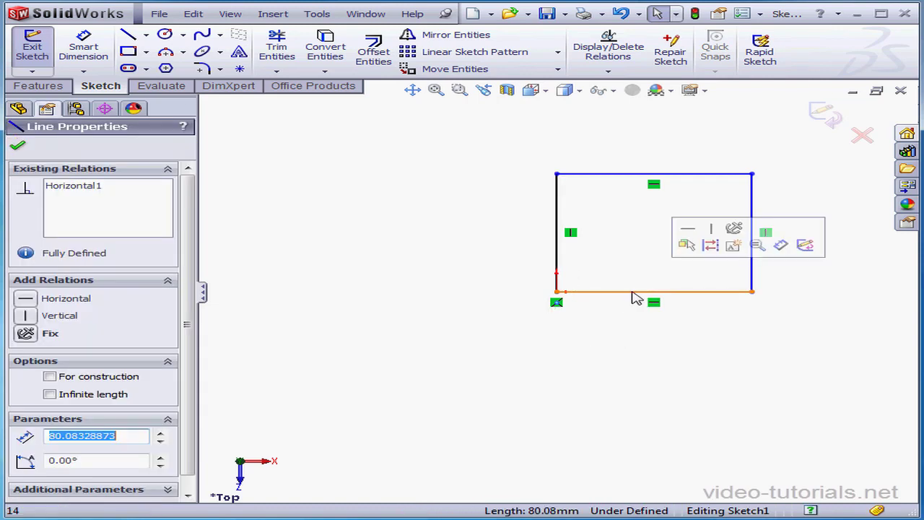
{"action": "left_click", "coordinate": [754, 284]}
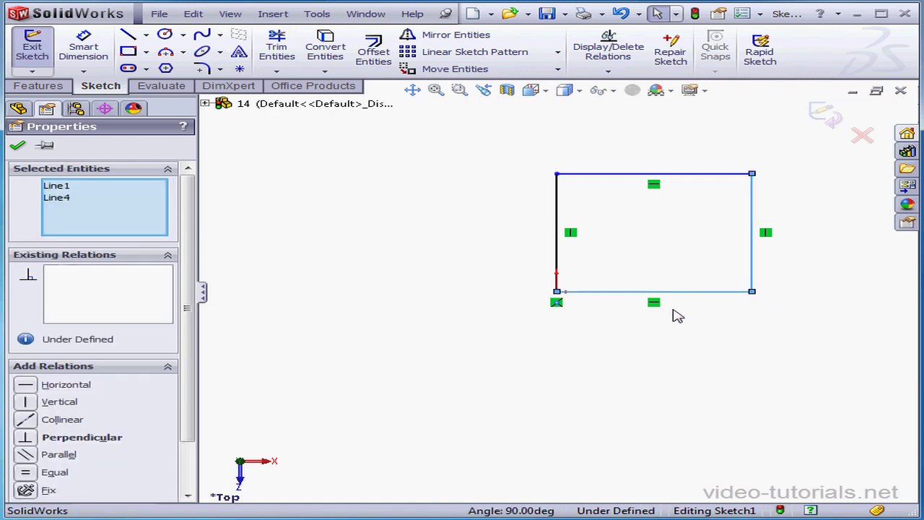
{"action": "left_click", "coordinate": [42, 474]}
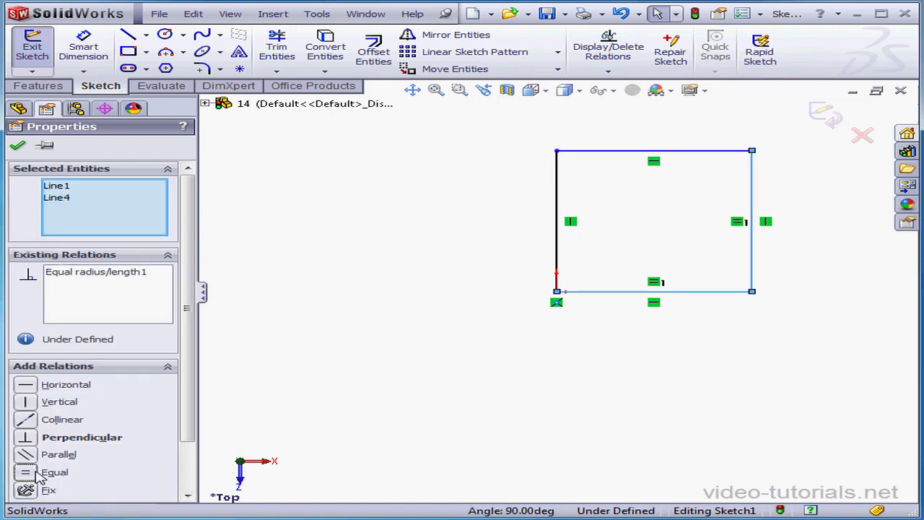
{"action": "left_click", "coordinate": [19, 146]}
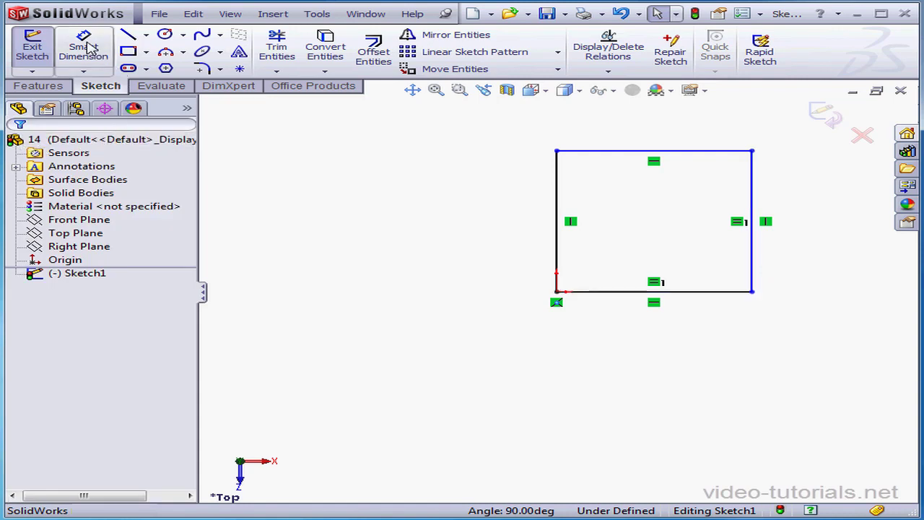
Dimension the bottom edge to 50 mm and exit Sketch1
{"action": "left_click", "coordinate": [96, 56]}
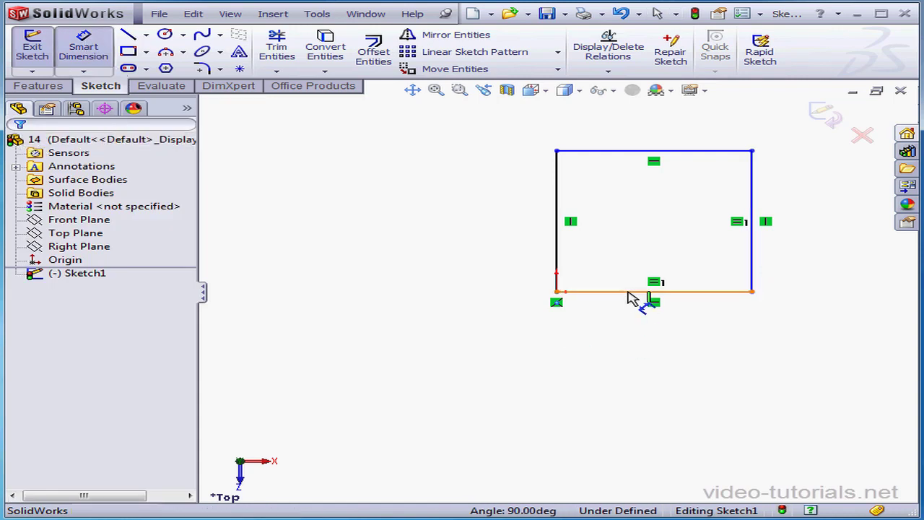
{"action": "left_click", "coordinate": [630, 295]}
{"action": "left_click", "coordinate": [626, 323]}
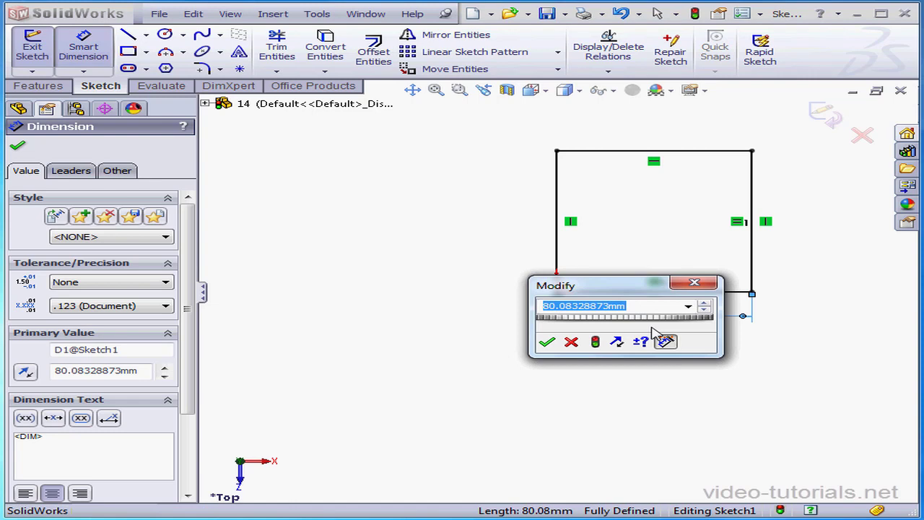
{"action": "type", "text": "50"}
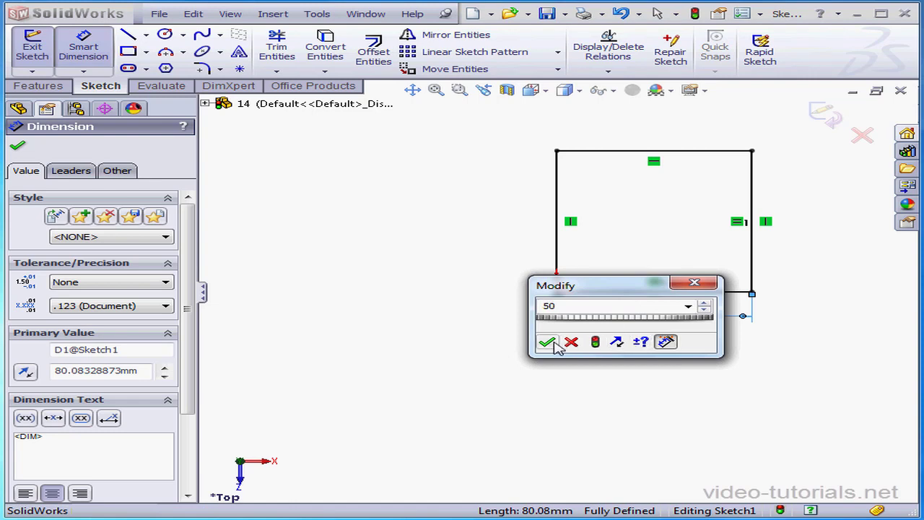
{"action": "left_click", "coordinate": [547, 341]}
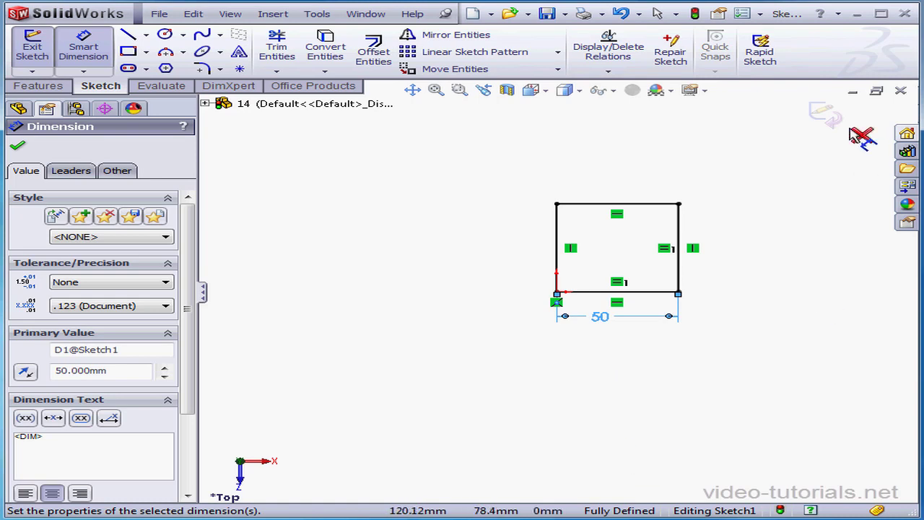
{"action": "left_click", "coordinate": [830, 119]}
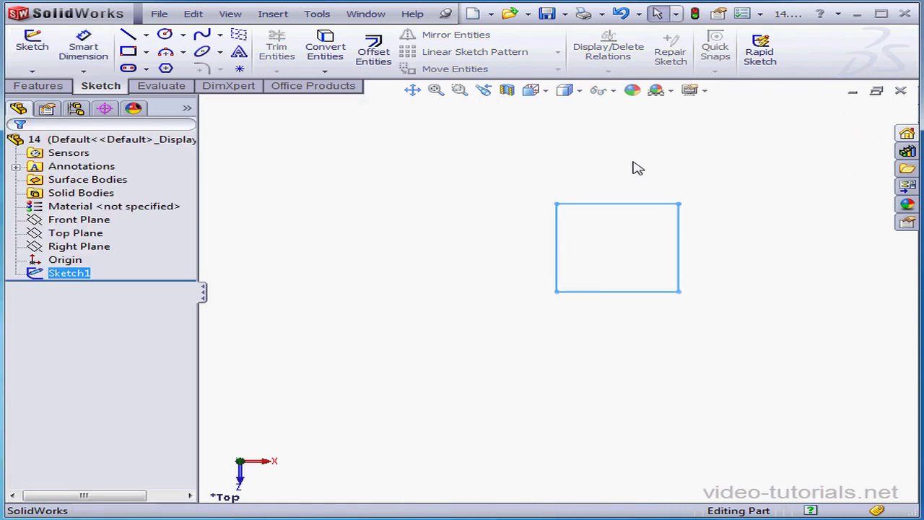
Switch to the isometric view, zoom out, and clear the selection
{"action": "left_click", "coordinate": [543, 91]}
{"action": "left_click", "coordinate": [584, 109]}
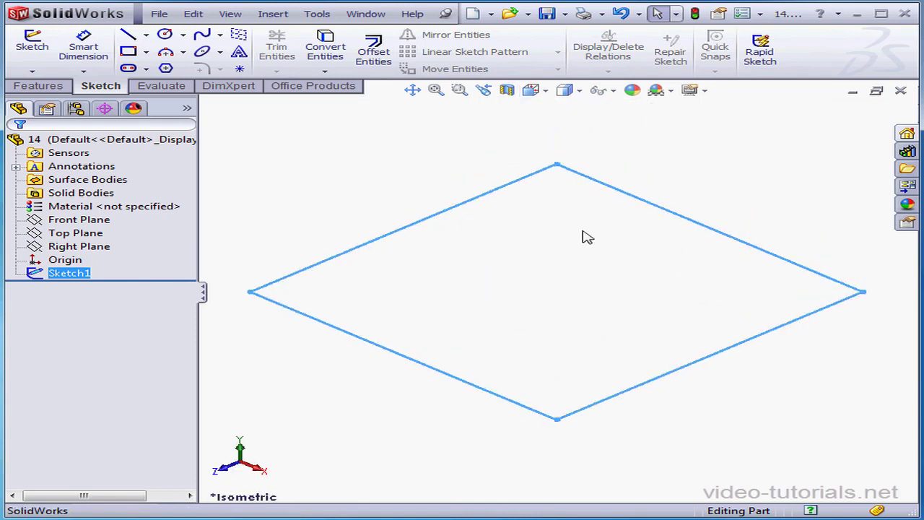
{"action": "scroll", "coordinate": [557, 276], "scroll_direction": "up", "scroll_amount": 5}
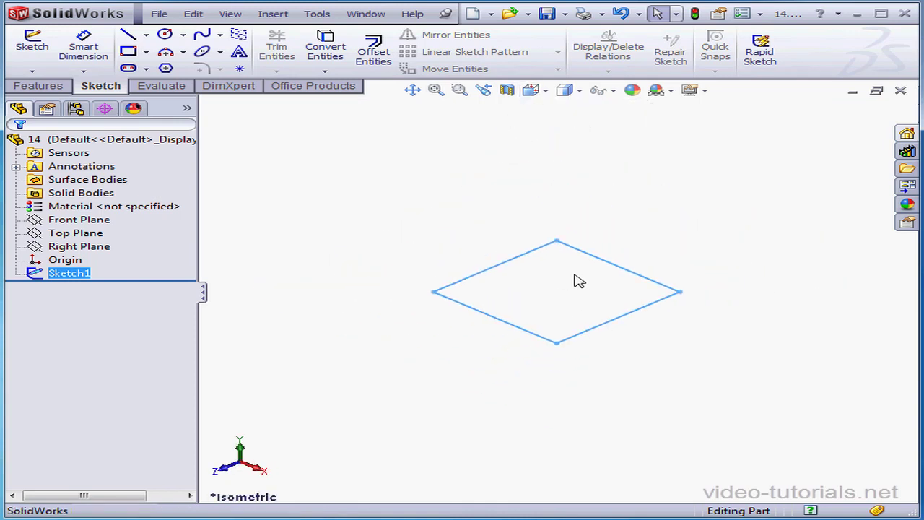
{"action": "left_click", "coordinate": [323, 191]}
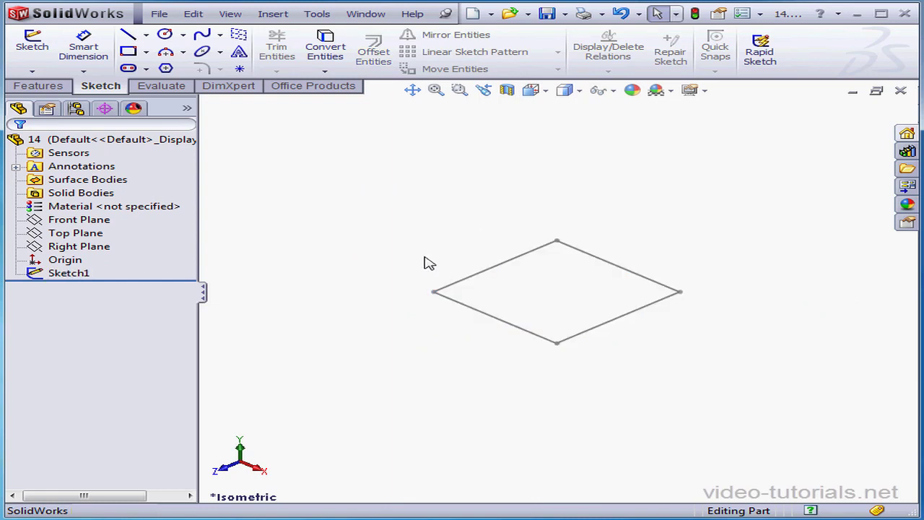
Start an Extruded Boss/Base and expand the flyout feature tree
{"action": "left_click", "coordinate": [39, 87]}
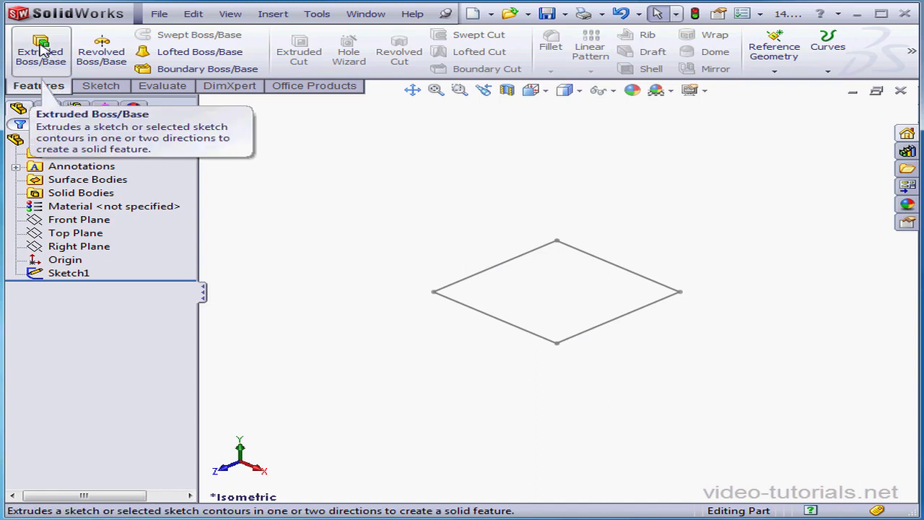
{"action": "left_click", "coordinate": [41, 55]}
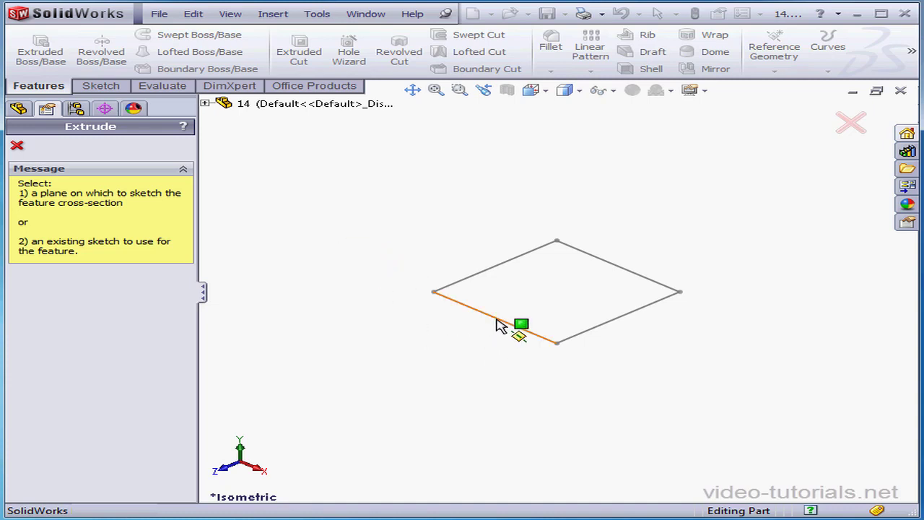
{"action": "left_click", "coordinate": [205, 103]}
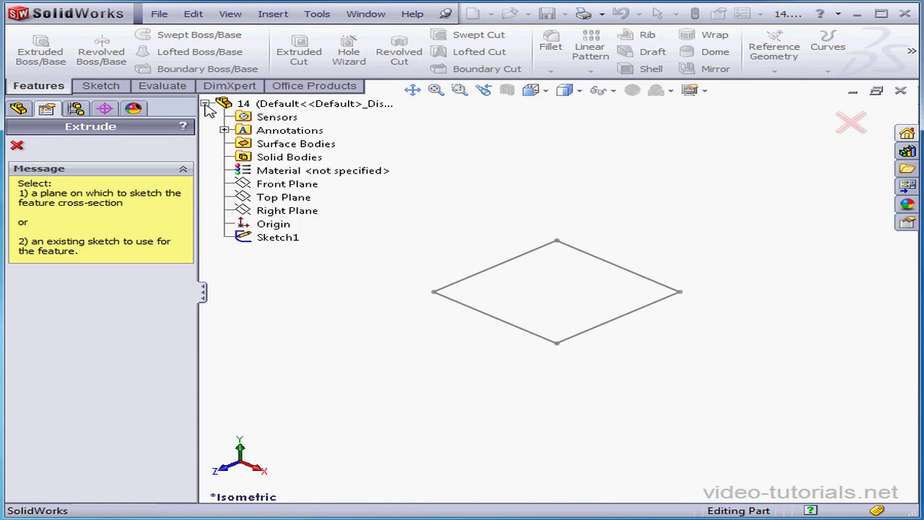
Extrude Sketch1 20 mm, flipping it downward and back upward
{"action": "left_click", "coordinate": [257, 241]}
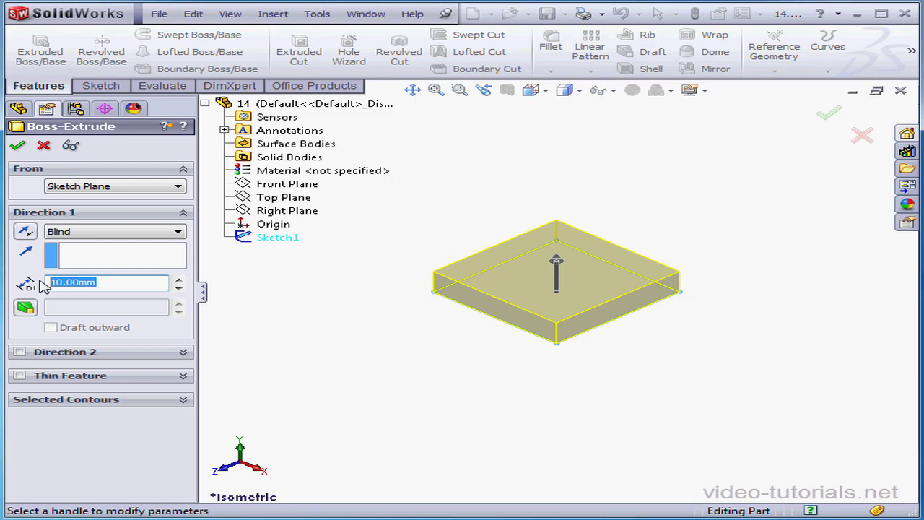
{"action": "type", "text": "20"}
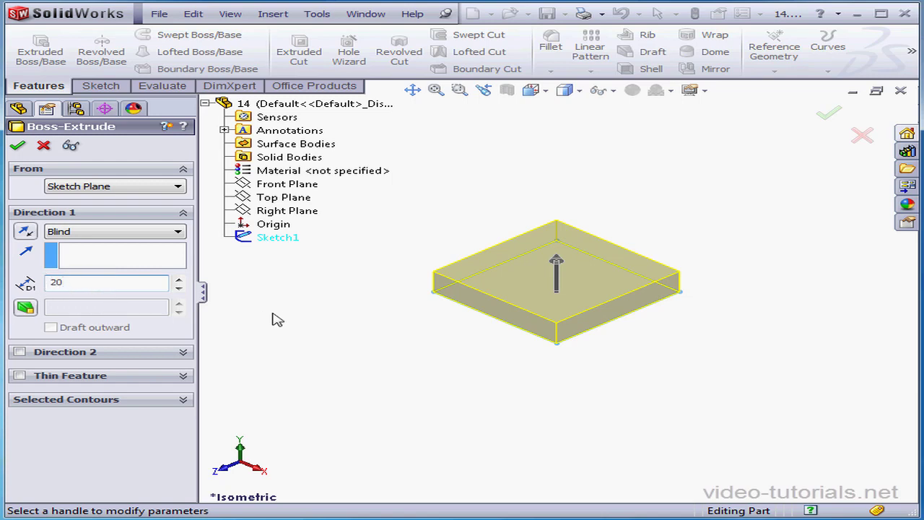
{"action": "key", "text": "Return"}
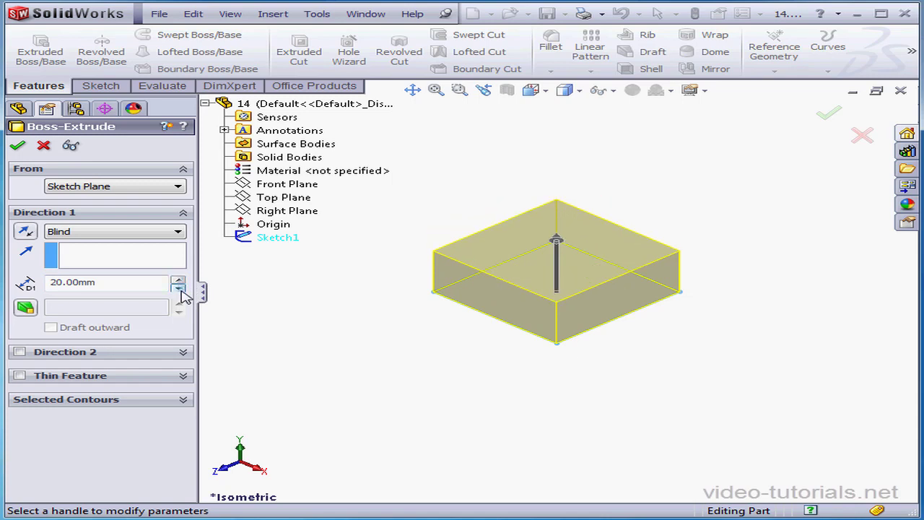
{"action": "left_click", "coordinate": [26, 232]}
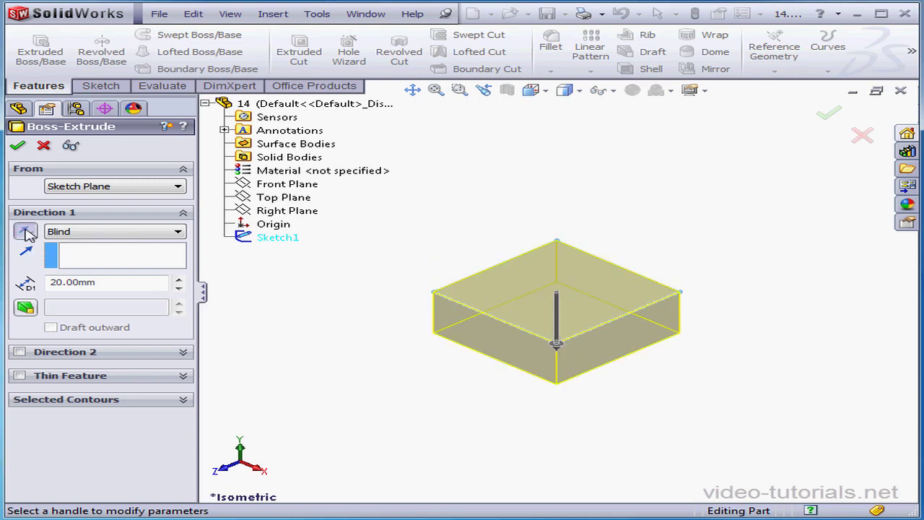
{"action": "left_click", "coordinate": [26, 232]}
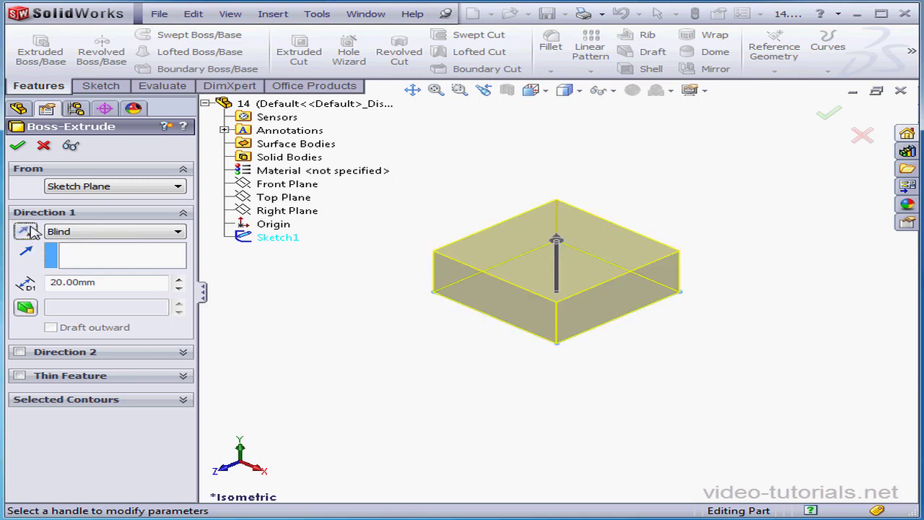
Drag the extrude handle and snap the depth to 40 mm on the ruler
{"action": "mouse_move", "coordinate": [553, 244]}
{"action": "left_mouse_down"}
{"action": "mouse_move", "coordinate": [578, 256]}
{"action": "mouse_move", "coordinate": [562, 208]}
{"action": "mouse_move", "coordinate": [562, 240]}
{"action": "left_mouse_up"}
{"action": "left_click", "coordinate": [562, 240]}
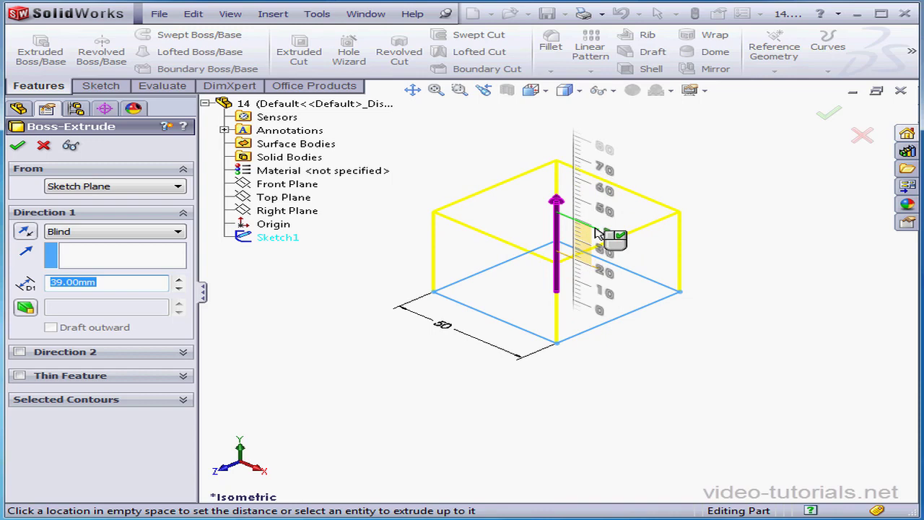
{"action": "left_click", "coordinate": [596, 230]}
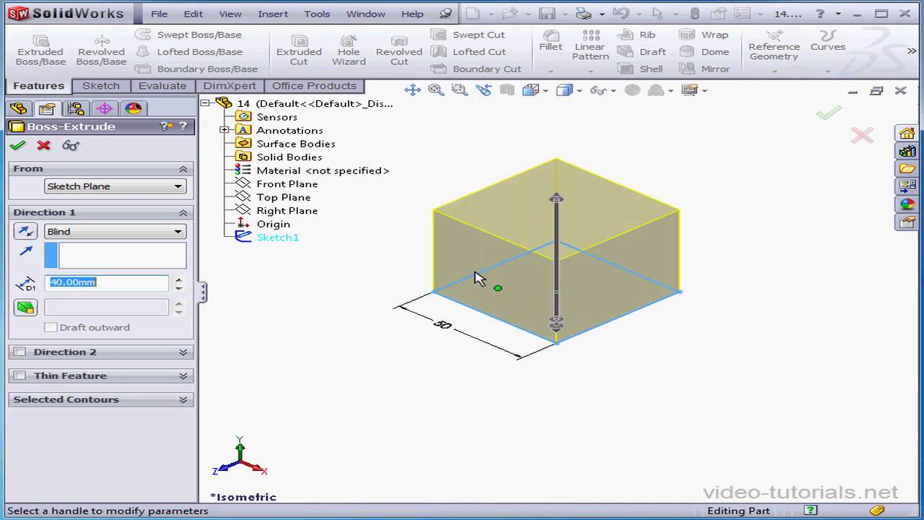
{"action": "left_click", "coordinate": [180, 186]}
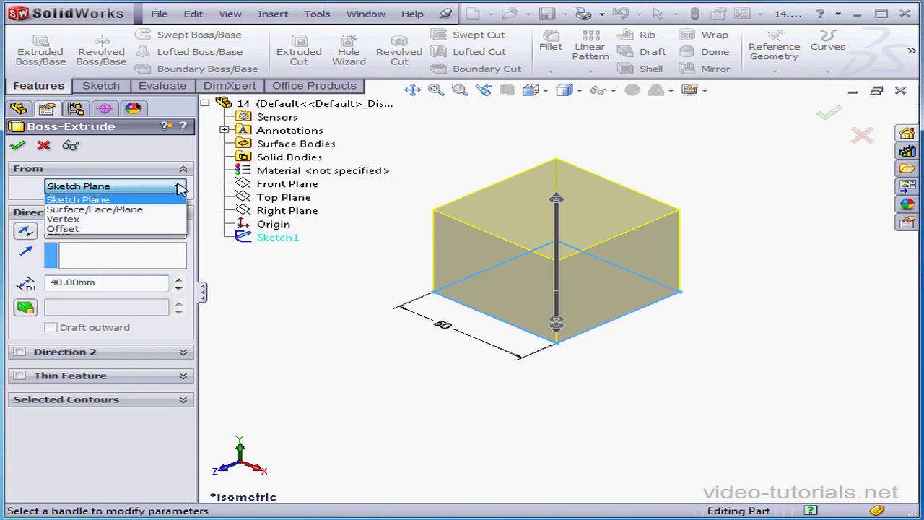
{"action": "left_click", "coordinate": [85, 231]}
{"action": "left_click", "coordinate": [177, 208]}
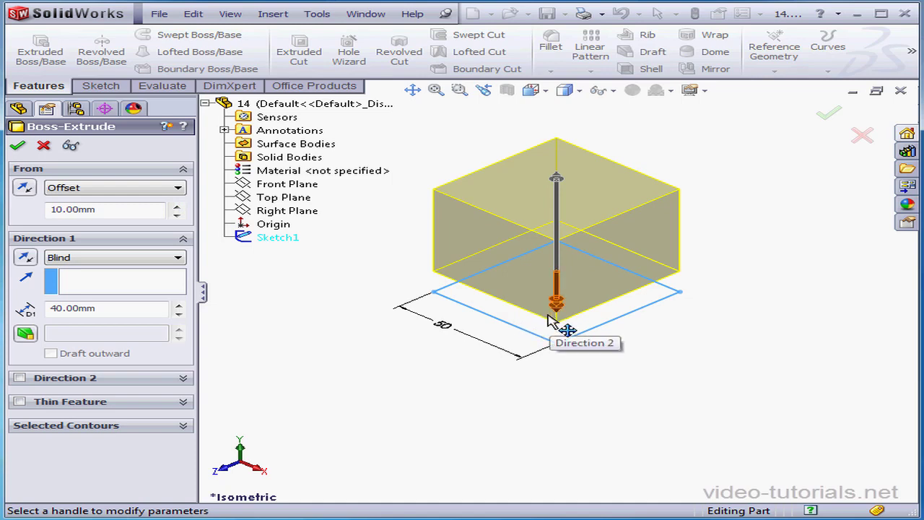
{"action": "left_click", "coordinate": [179, 188]}
{"action": "left_click", "coordinate": [144, 201]}
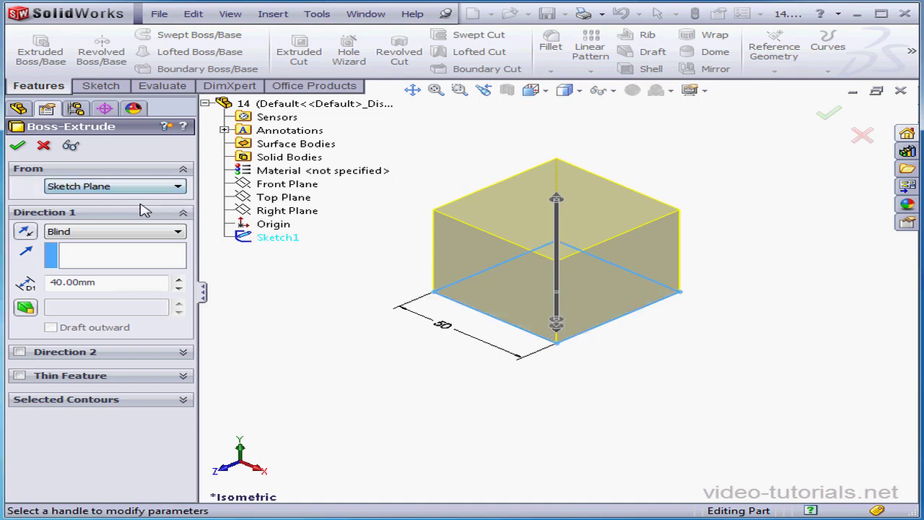
Try Mid Plane as the end condition, then revert to Blind
{"action": "left_click", "coordinate": [179, 233]}
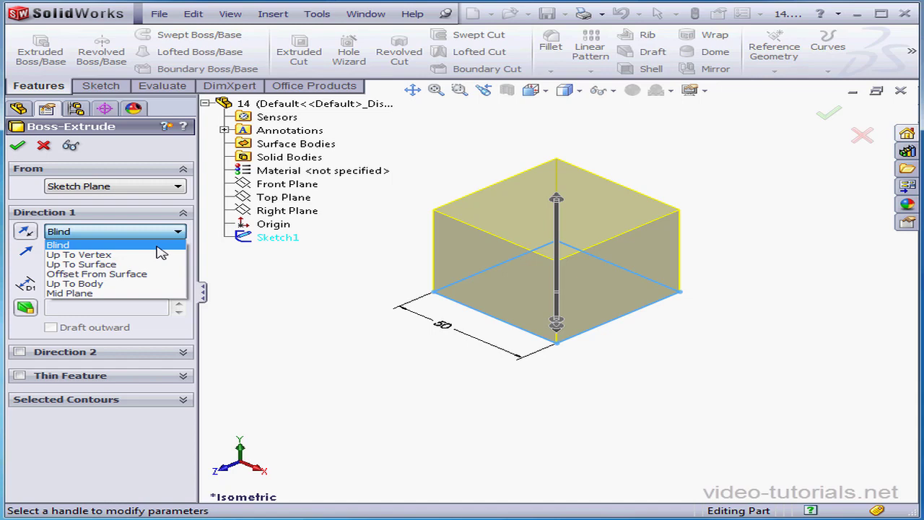
{"action": "left_click", "coordinate": [92, 293]}
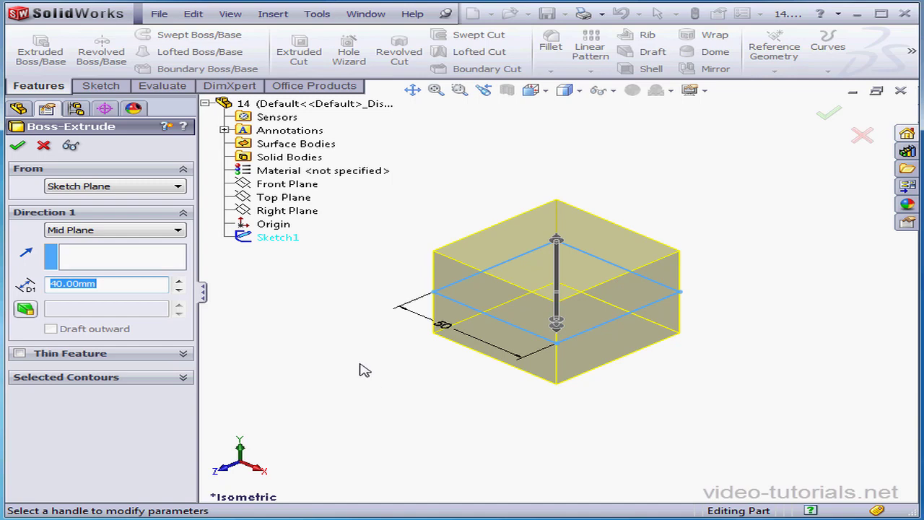
{"action": "left_click", "coordinate": [178, 230]}
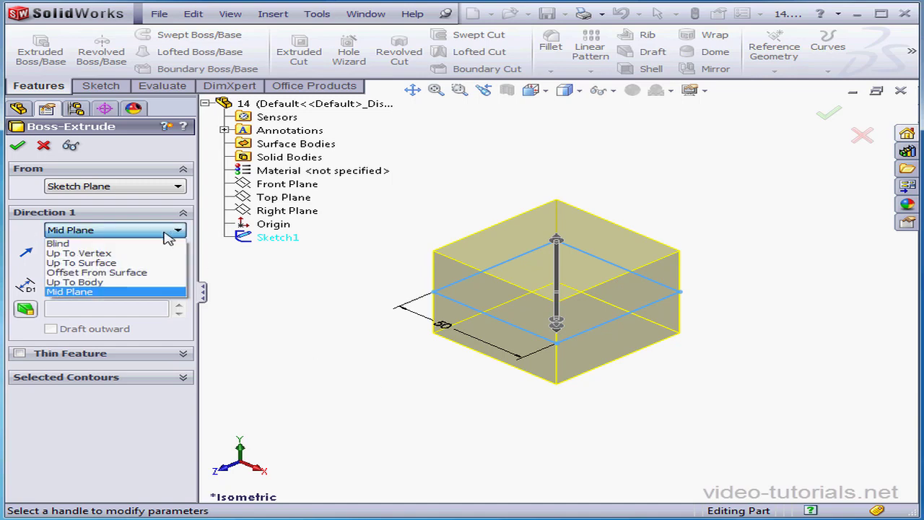
{"action": "left_click", "coordinate": [153, 247]}
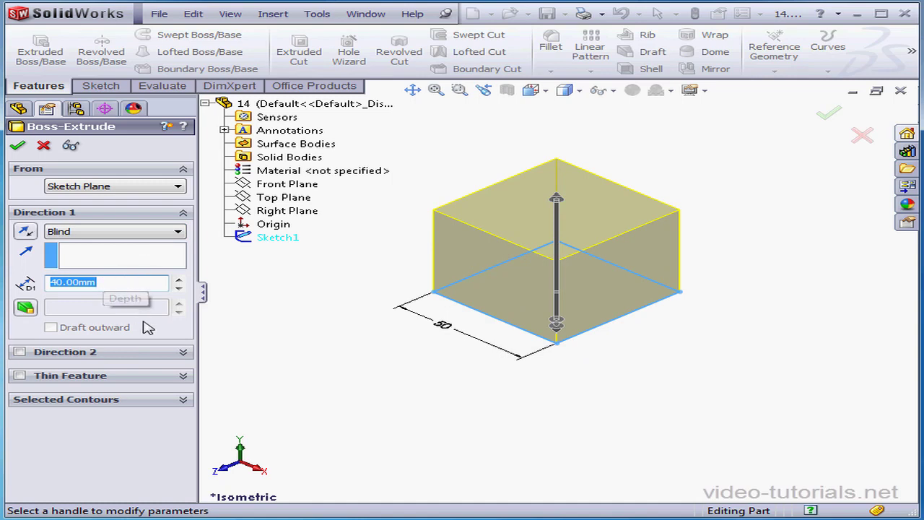
Add a 20 mm Direction 2 depth and confirm the extrusion
{"action": "left_click", "coordinate": [18, 351]}
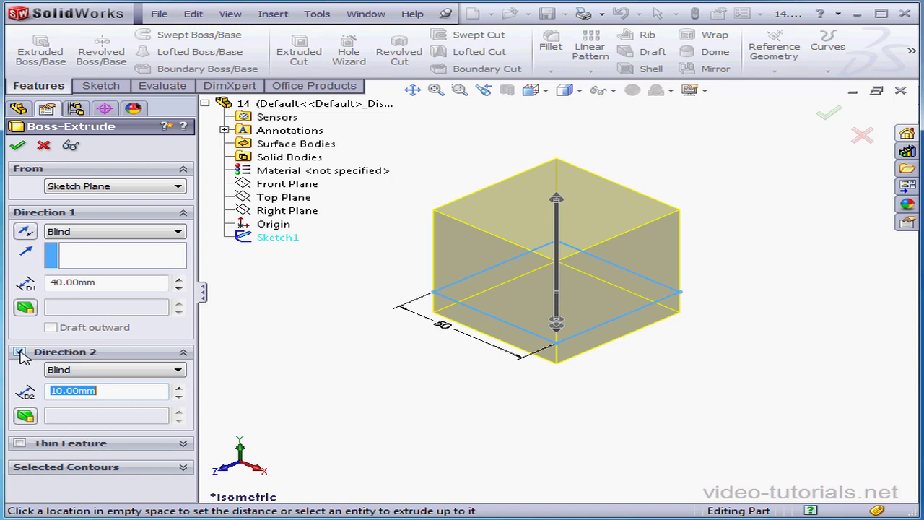
{"action": "left_click", "coordinate": [180, 388]}
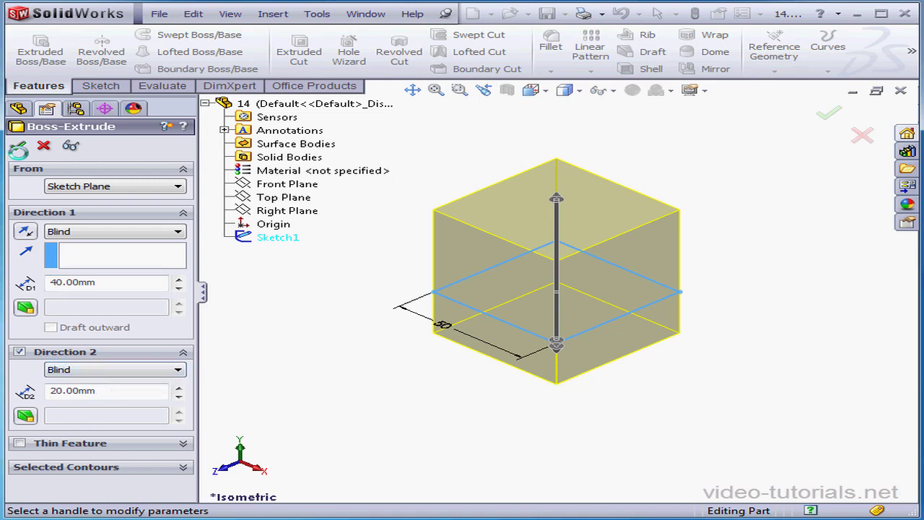
{"action": "left_click", "coordinate": [17, 145]}
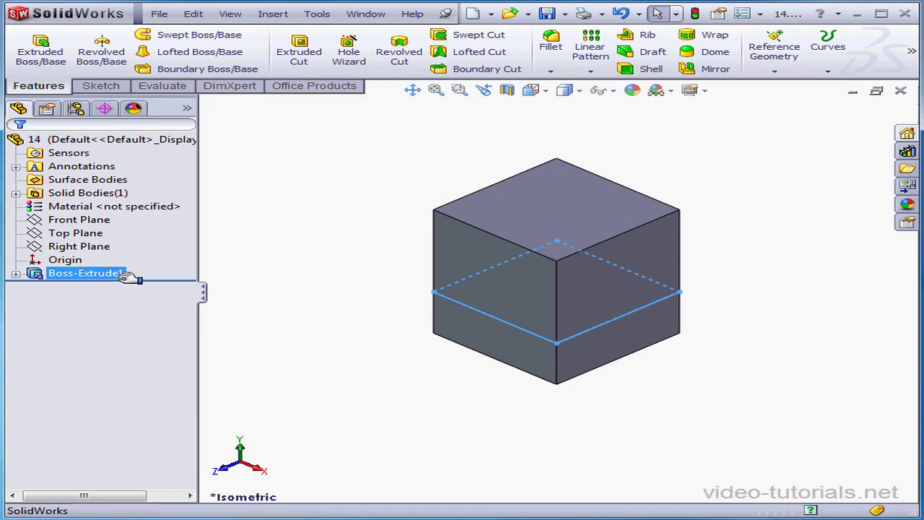
Edit Boss-Extrude1 to change its upward depth to 30 mm
{"action": "left_click", "coordinate": [107, 277]}
{"action": "left_click", "coordinate": [15, 274]}
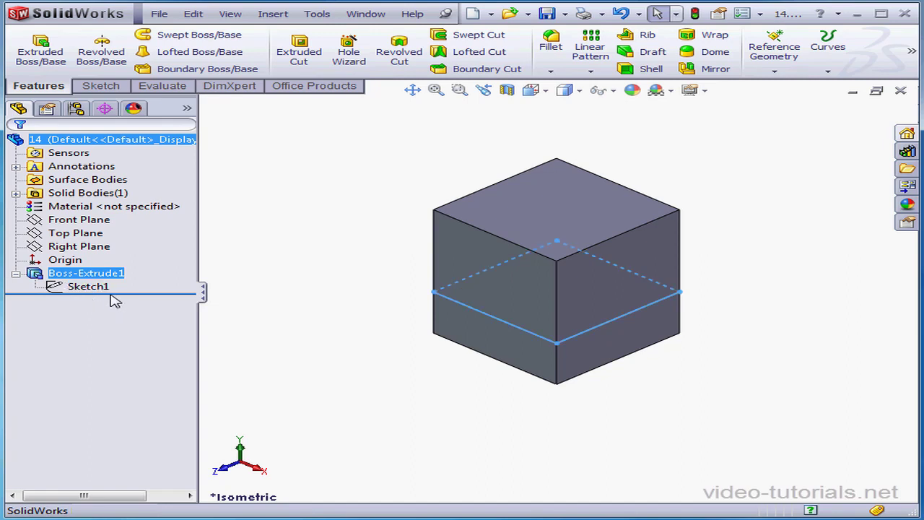
{"action": "right_click", "coordinate": [92, 275]}
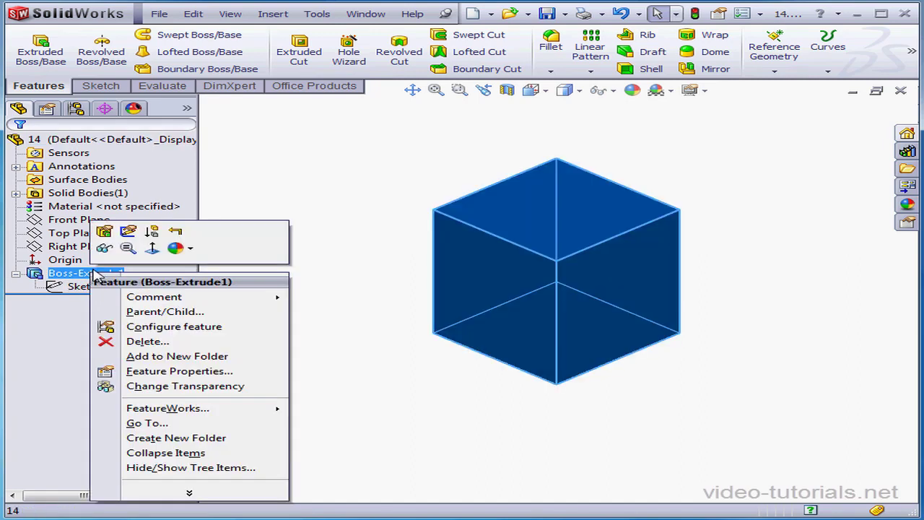
{"action": "left_click", "coordinate": [106, 232]}
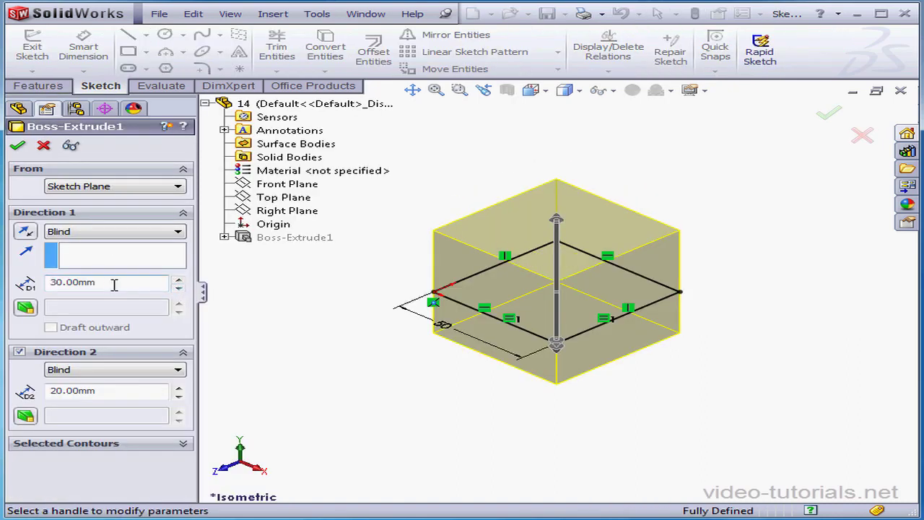
{"action": "left_click", "coordinate": [16, 146]}
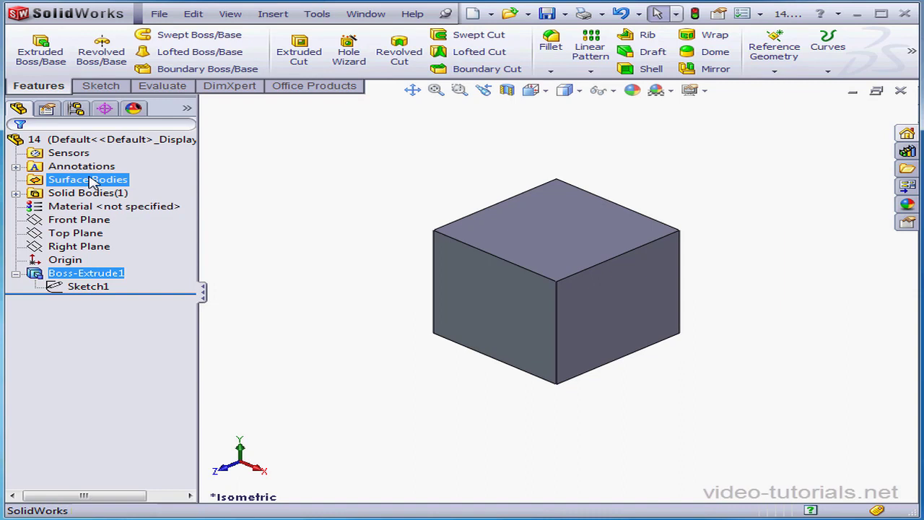
Edit Sketch1, changing the square's 50 mm side dimension to 60 mm
{"action": "right_click", "coordinate": [87, 290]}
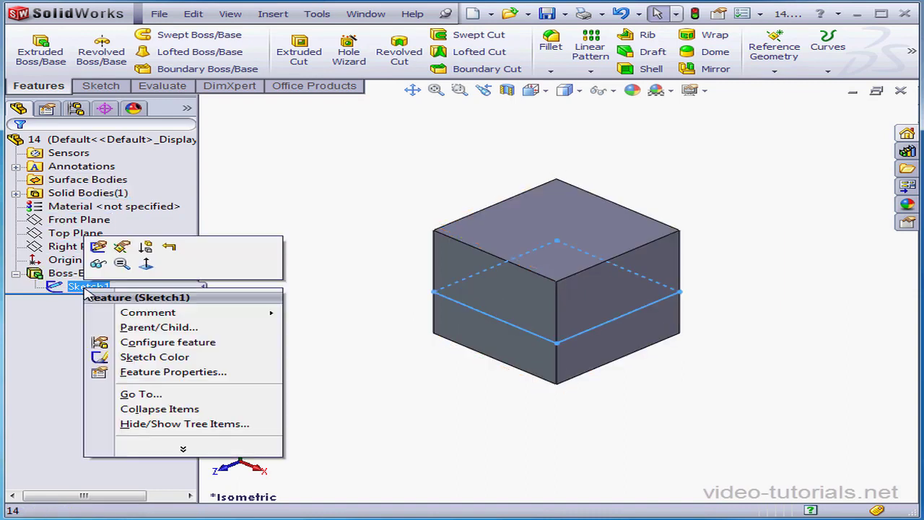
{"action": "left_click", "coordinate": [99, 248]}
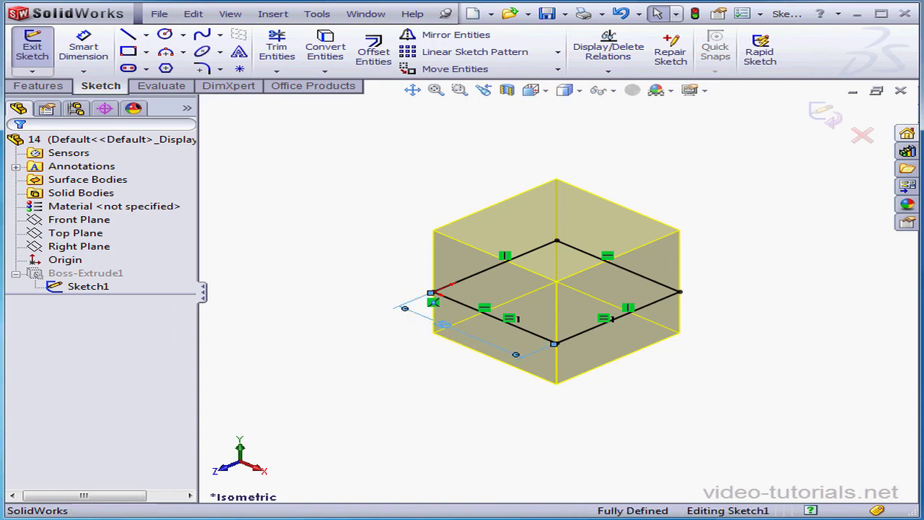
{"action": "left_click", "coordinate": [445, 325]}
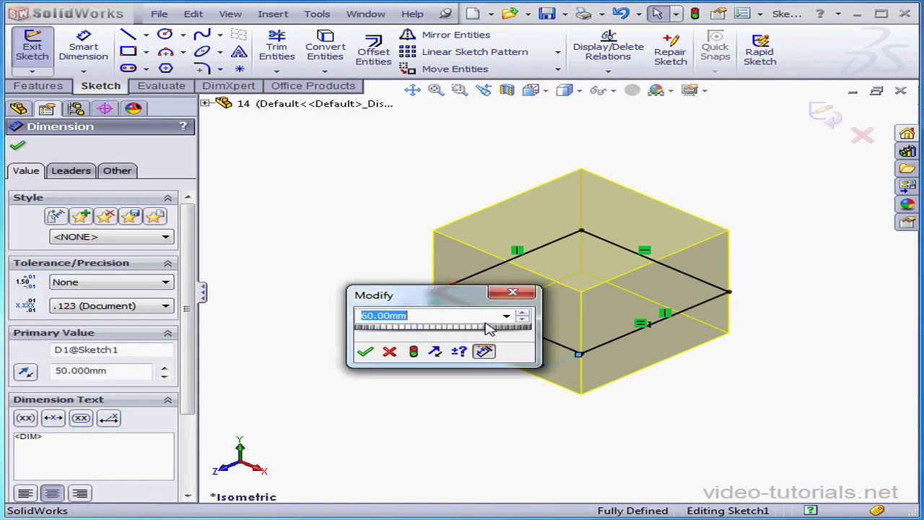
{"action": "type", "text": "60"}
{"action": "left_click", "coordinate": [365, 352]}
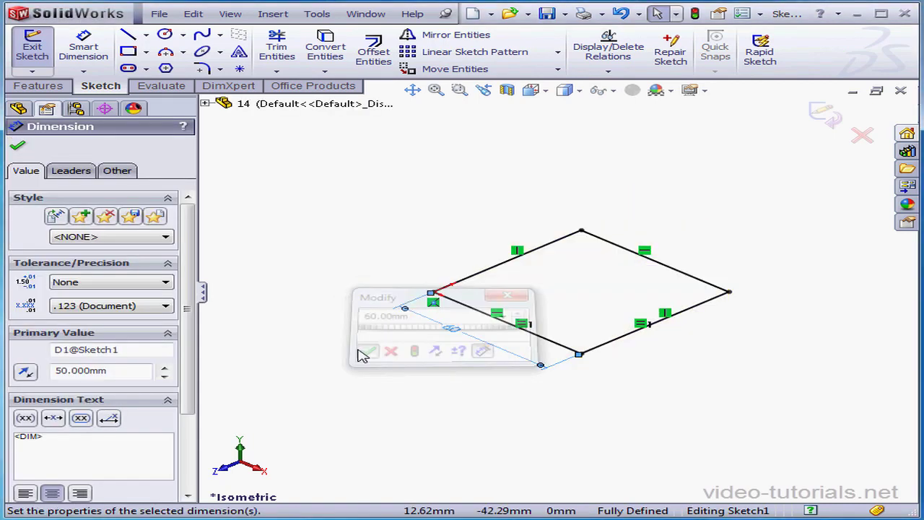
{"action": "left_click", "coordinate": [839, 130]}
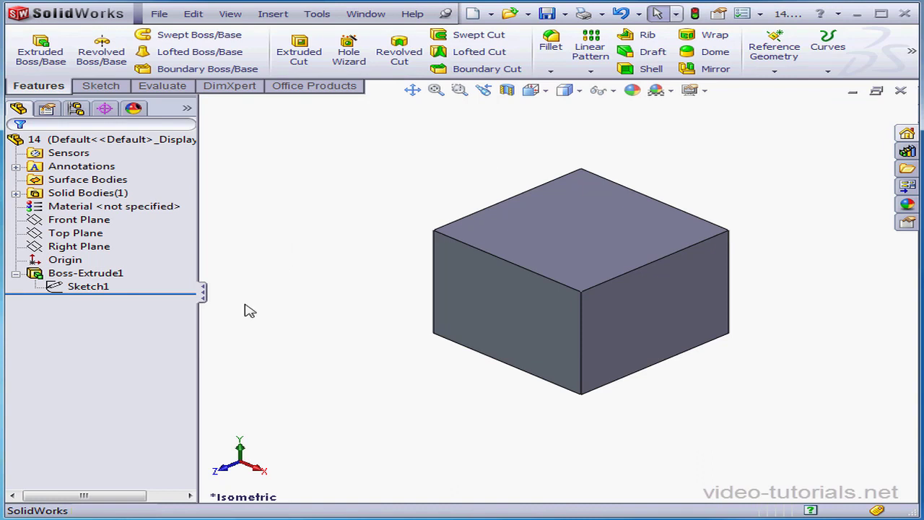
Turn on Instant3D and drag the box width freely on the model
{"action": "left_click", "coordinate": [912, 54]}
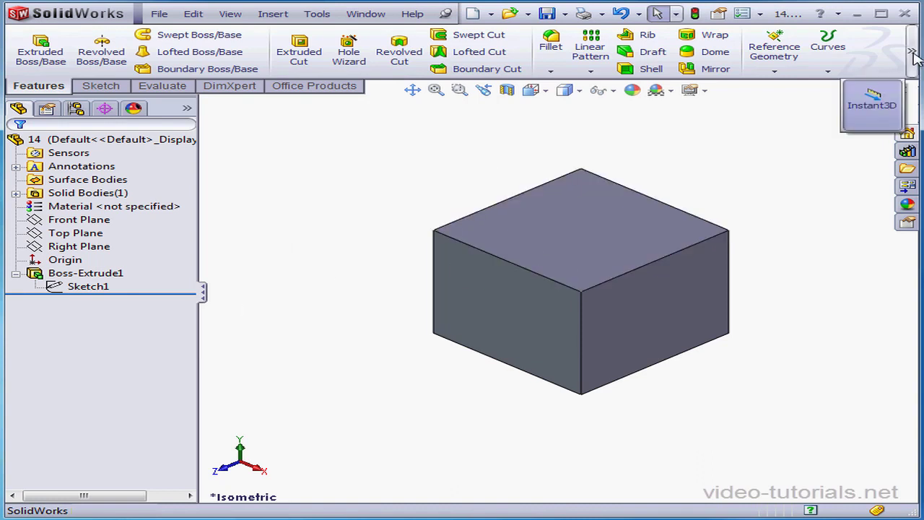
{"action": "left_click", "coordinate": [874, 116]}
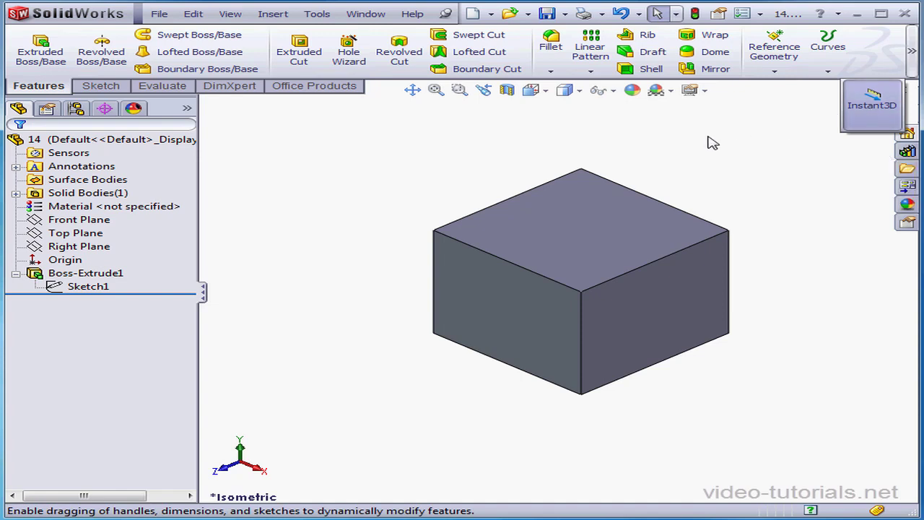
{"action": "left_click", "coordinate": [614, 230]}
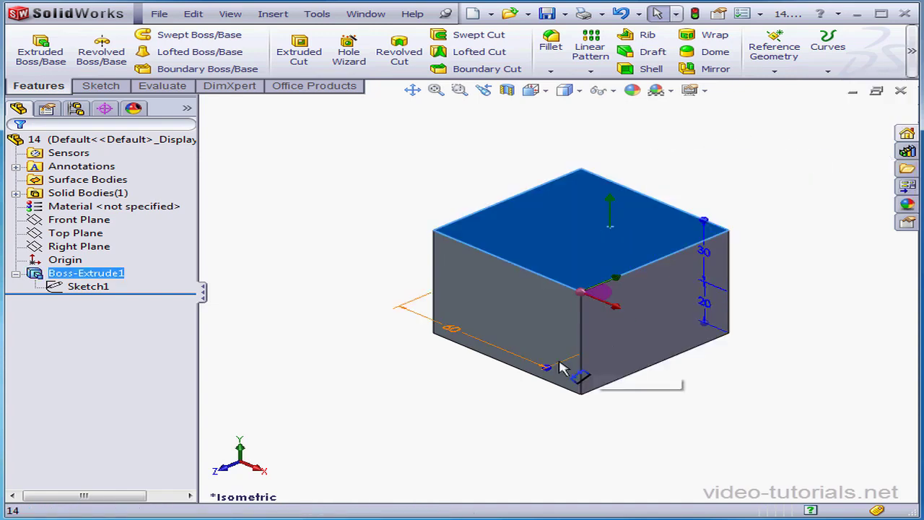
{"action": "mouse_move", "coordinate": [546, 369]}
{"action": "left_mouse_down"}
{"action": "mouse_move", "coordinate": [602, 396]}
{"action": "mouse_move", "coordinate": [529, 366]}
{"action": "left_mouse_up"}
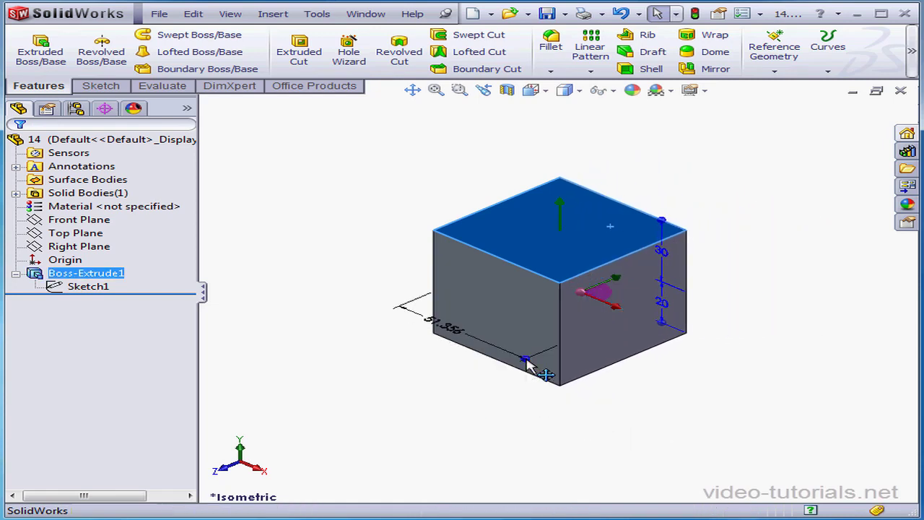
Set the width dimension back to exactly 60 mm
{"action": "double_click", "coordinate": [462, 338]}
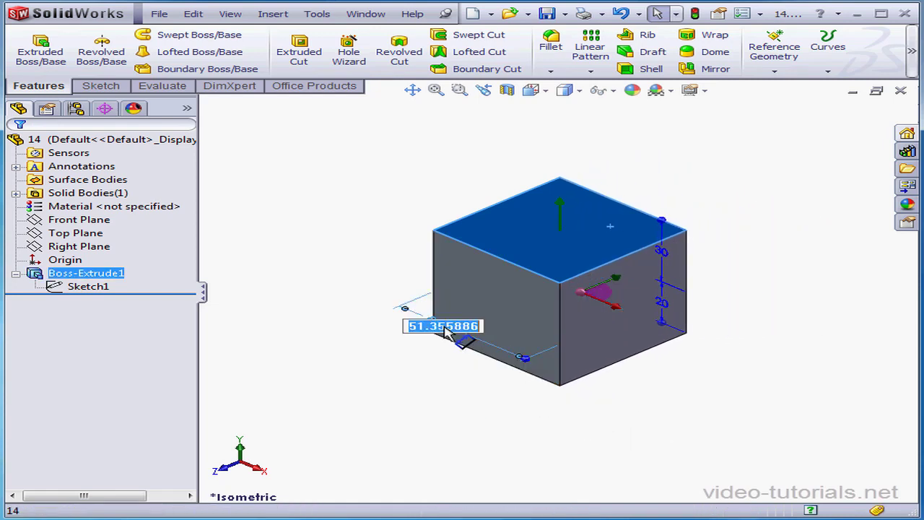
{"action": "type", "text": "60"}
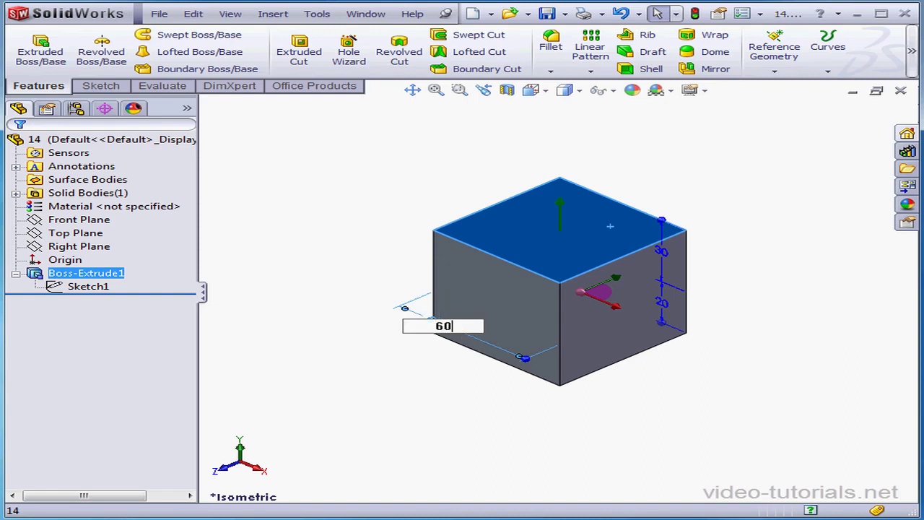
{"action": "key", "text": "Return"}
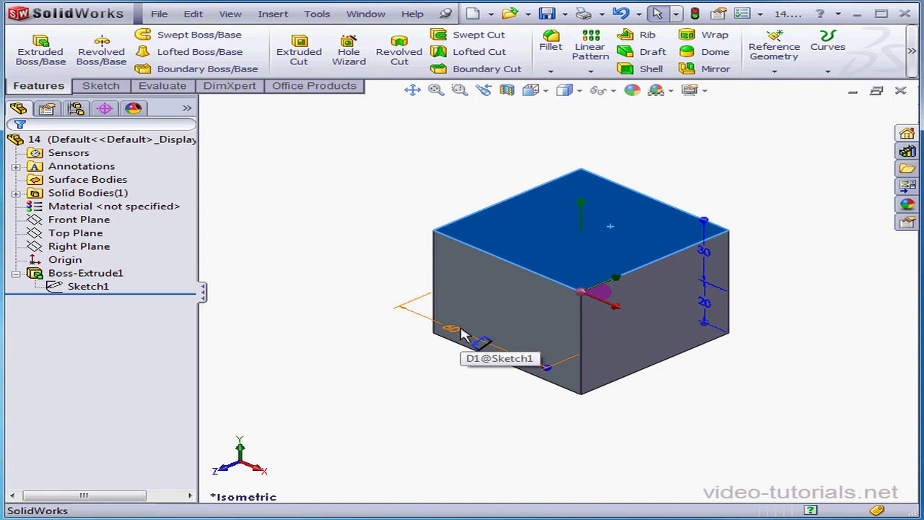
Turn off Instant3D and change the box's 60 mm width dimension to 50 mm
{"action": "mouse_move", "coordinate": [913, 55]}
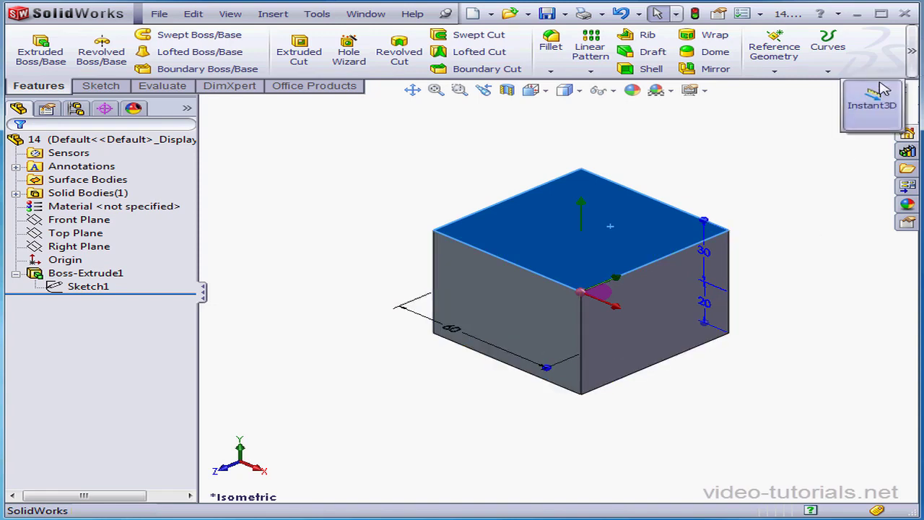
{"action": "left_click", "coordinate": [881, 93]}
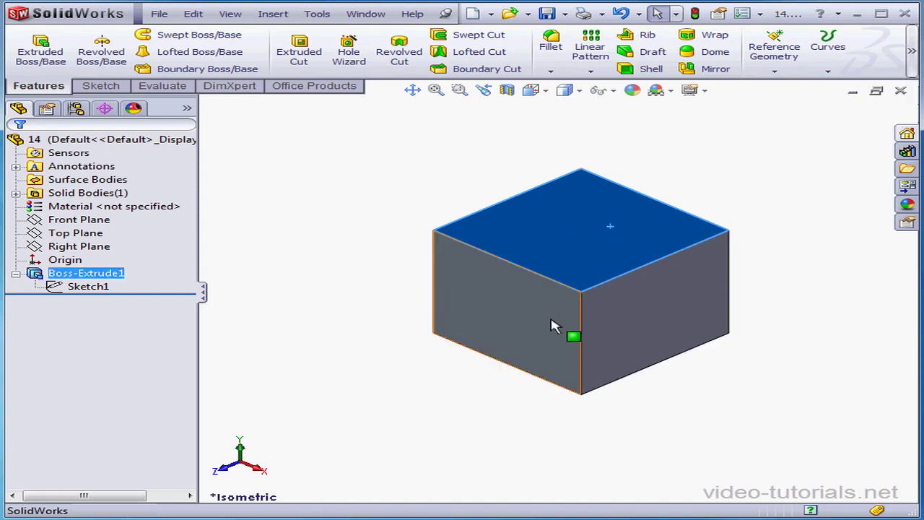
{"action": "left_click", "coordinate": [569, 273]}
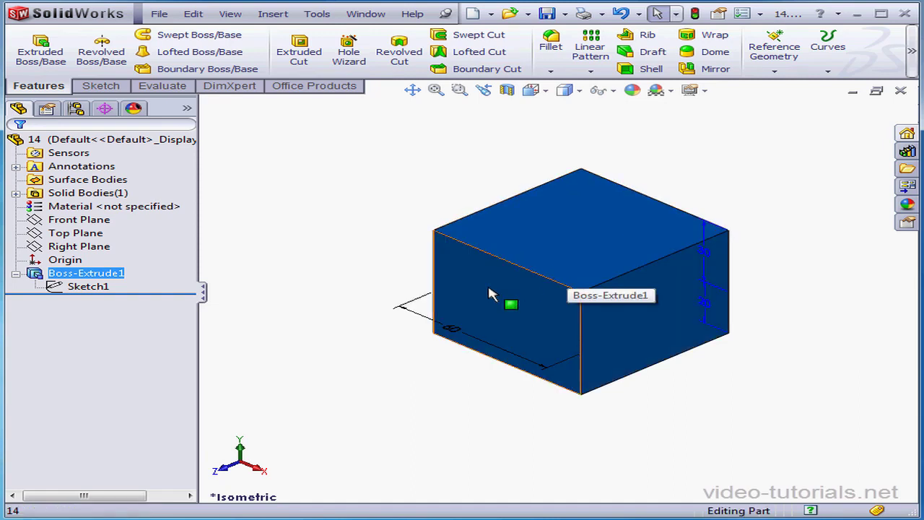
{"action": "double_click", "coordinate": [455, 331]}
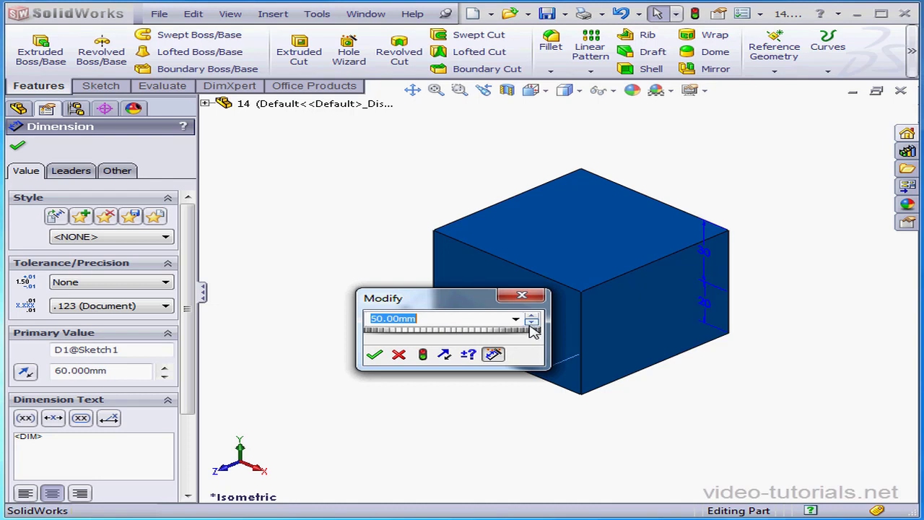
{"action": "left_click", "coordinate": [374, 354]}
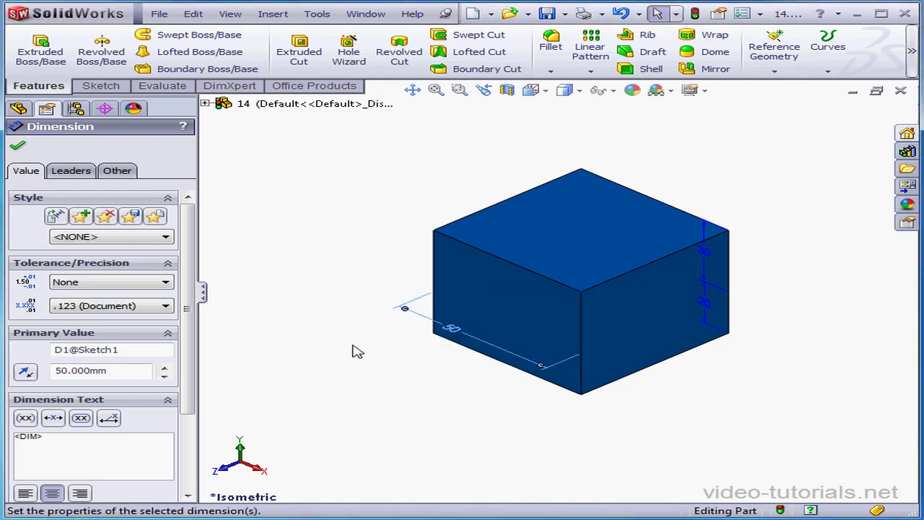
Rebuild the part so the block updates to the 50 mm width
{"action": "left_click", "coordinate": [514, 172]}
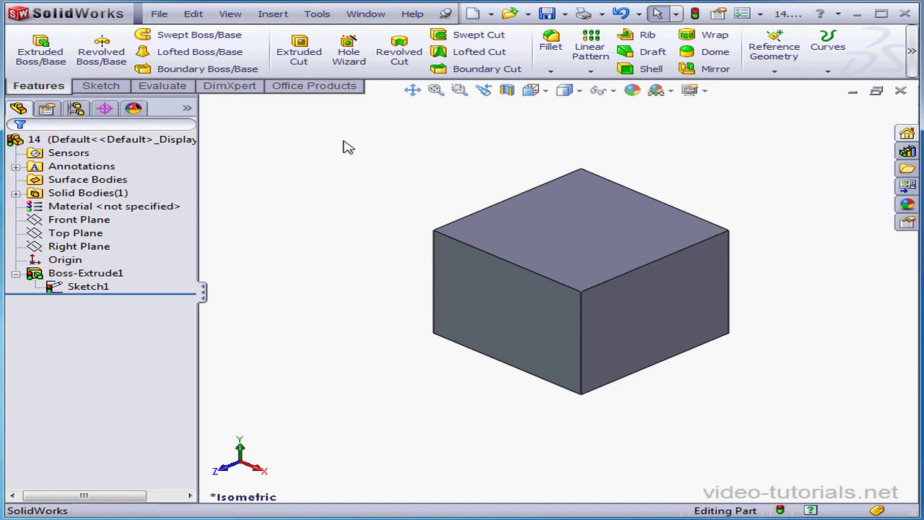
{"action": "left_click", "coordinate": [33, 277]}
{"action": "left_click", "coordinate": [54, 289]}
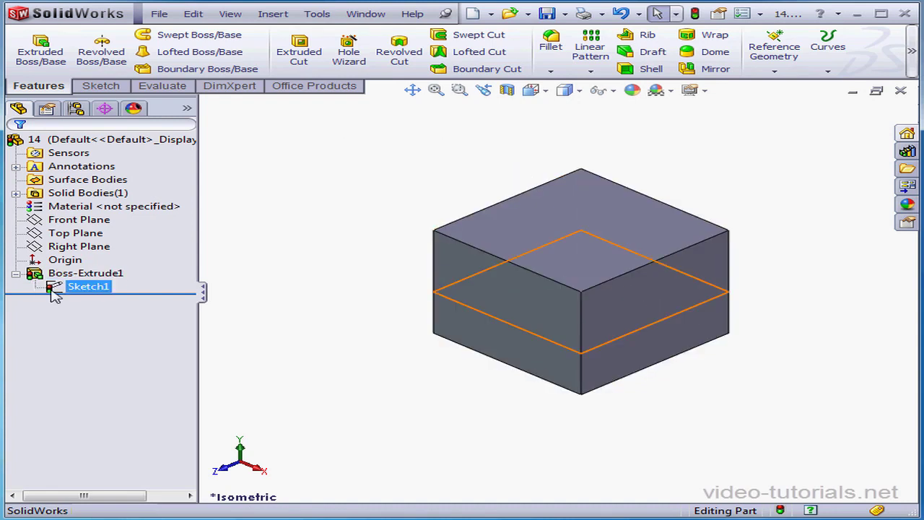
{"action": "left_click", "coordinate": [66, 299]}
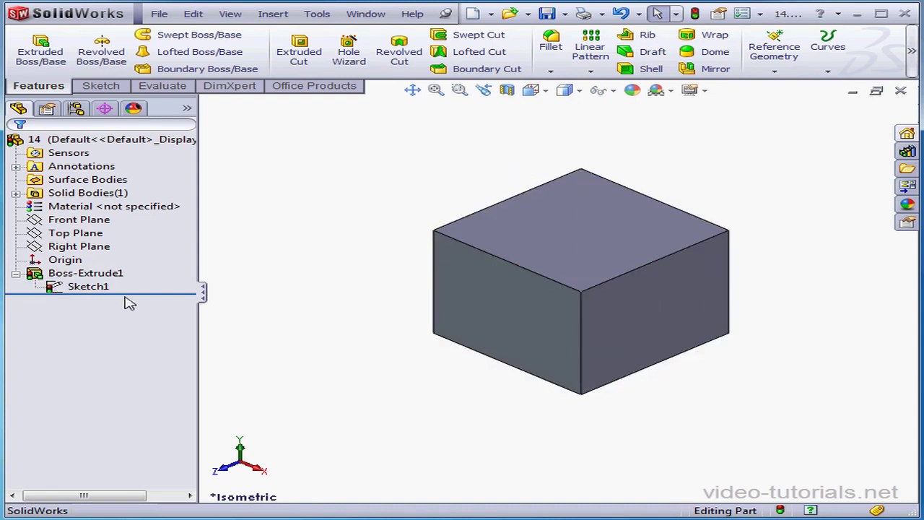
{"action": "left_click", "coordinate": [696, 15]}
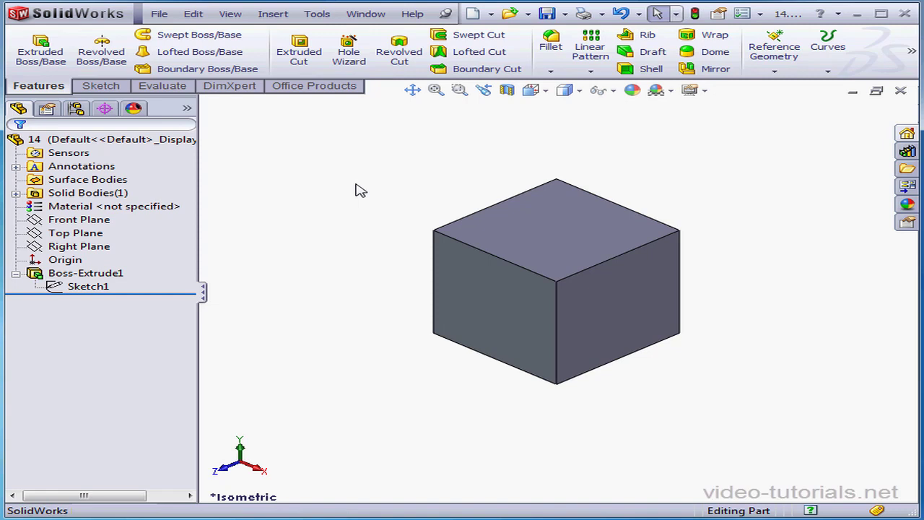
Edit Boss-Extrude1 and add a 10° inward draft in Direction 1
{"action": "right_click", "coordinate": [81, 276]}
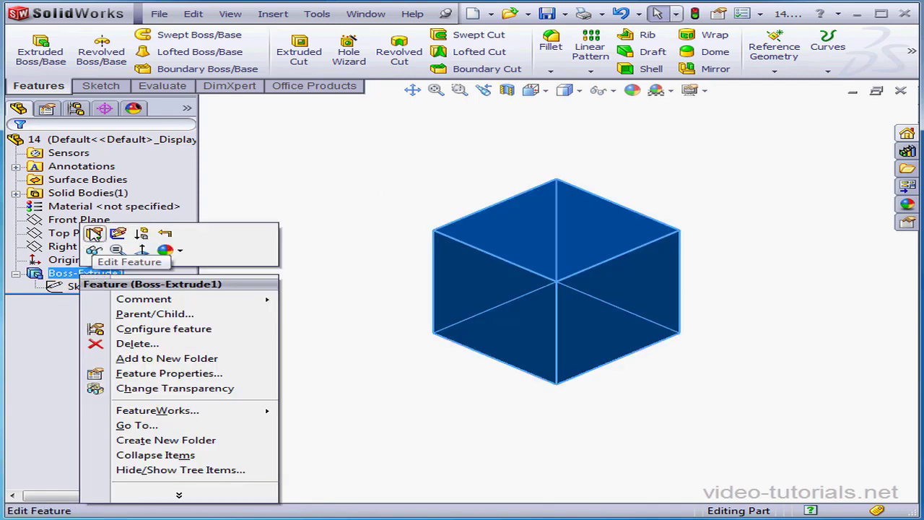
{"action": "left_click", "coordinate": [94, 234]}
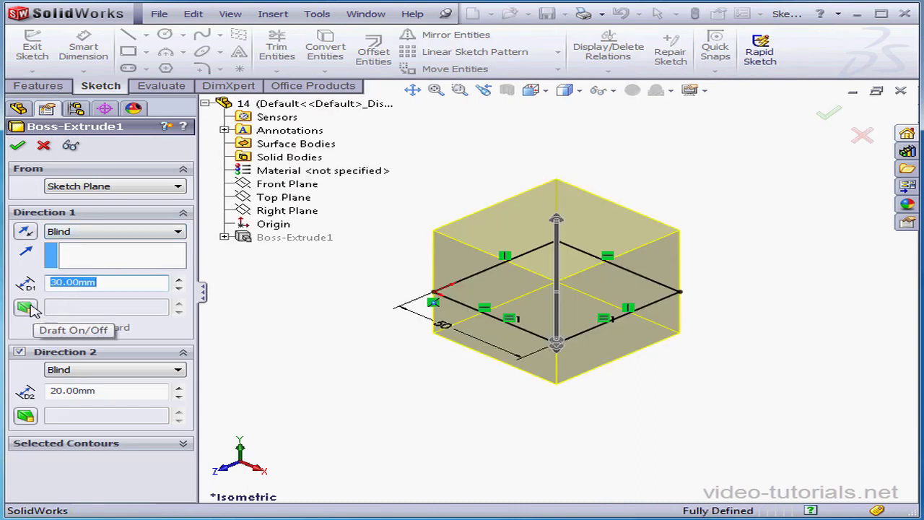
{"action": "left_click", "coordinate": [27, 309]}
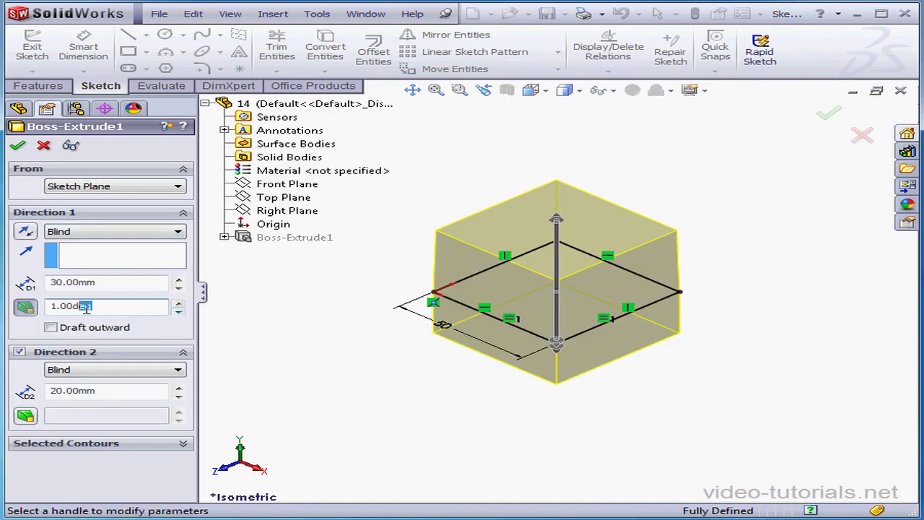
{"action": "type", "text": "10"}
{"action": "left_click", "coordinate": [51, 328]}
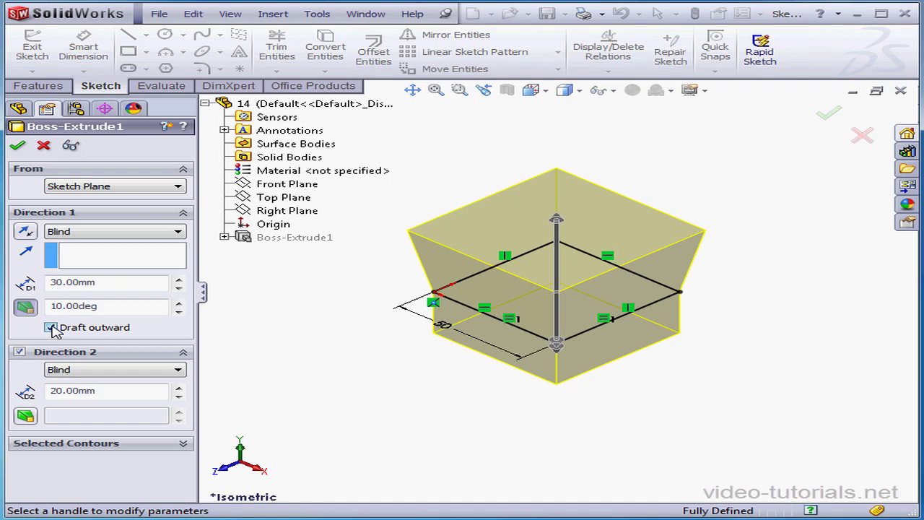
{"action": "left_click", "coordinate": [52, 328]}
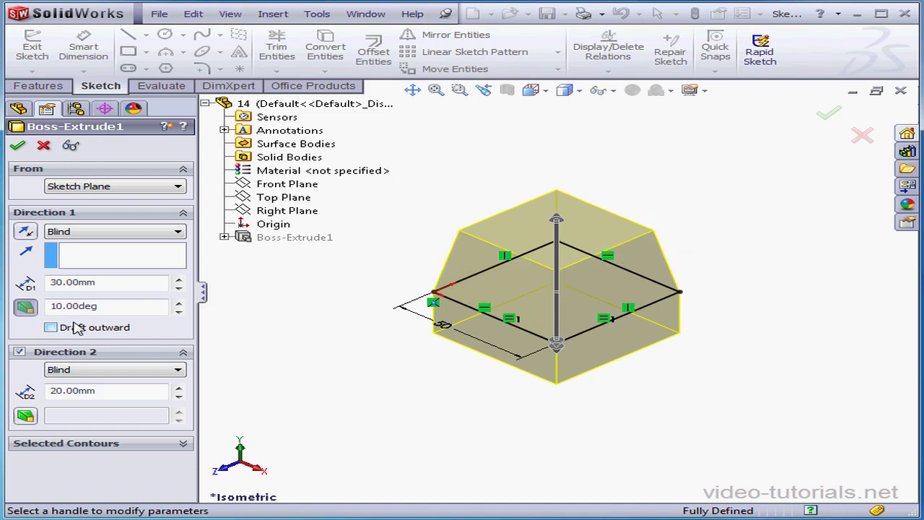
Add a 30° draft in Direction 2 and accept the extrusion
{"action": "left_click", "coordinate": [26, 416]}
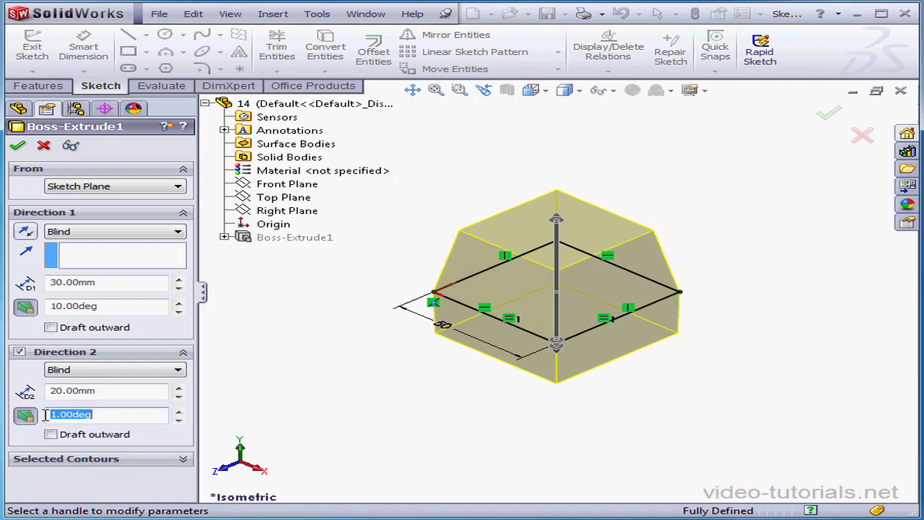
{"action": "type", "text": "3"}
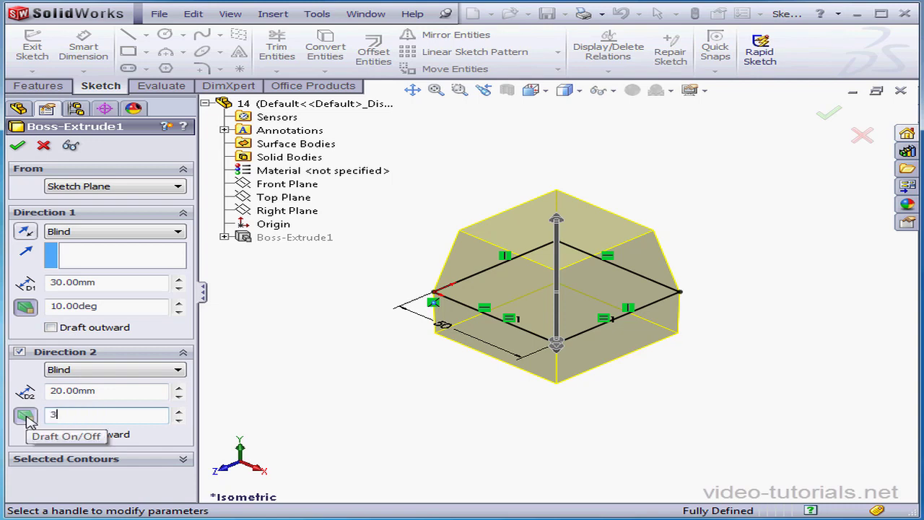
{"action": "type", "text": "0"}
{"action": "key", "text": "Return"}
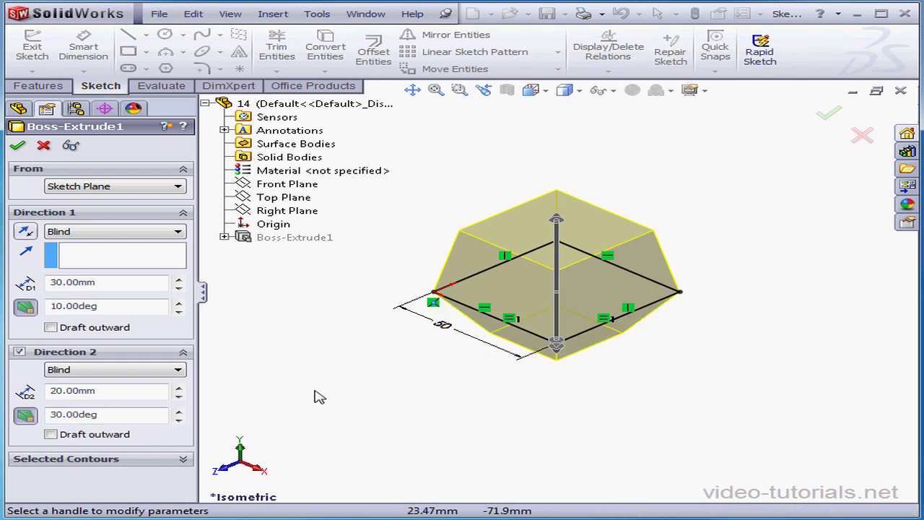
{"action": "left_click", "coordinate": [20, 147]}
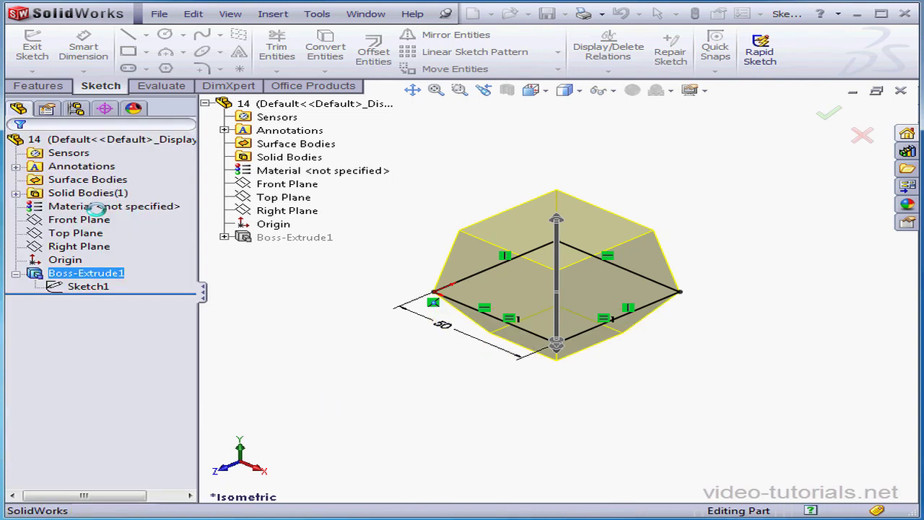